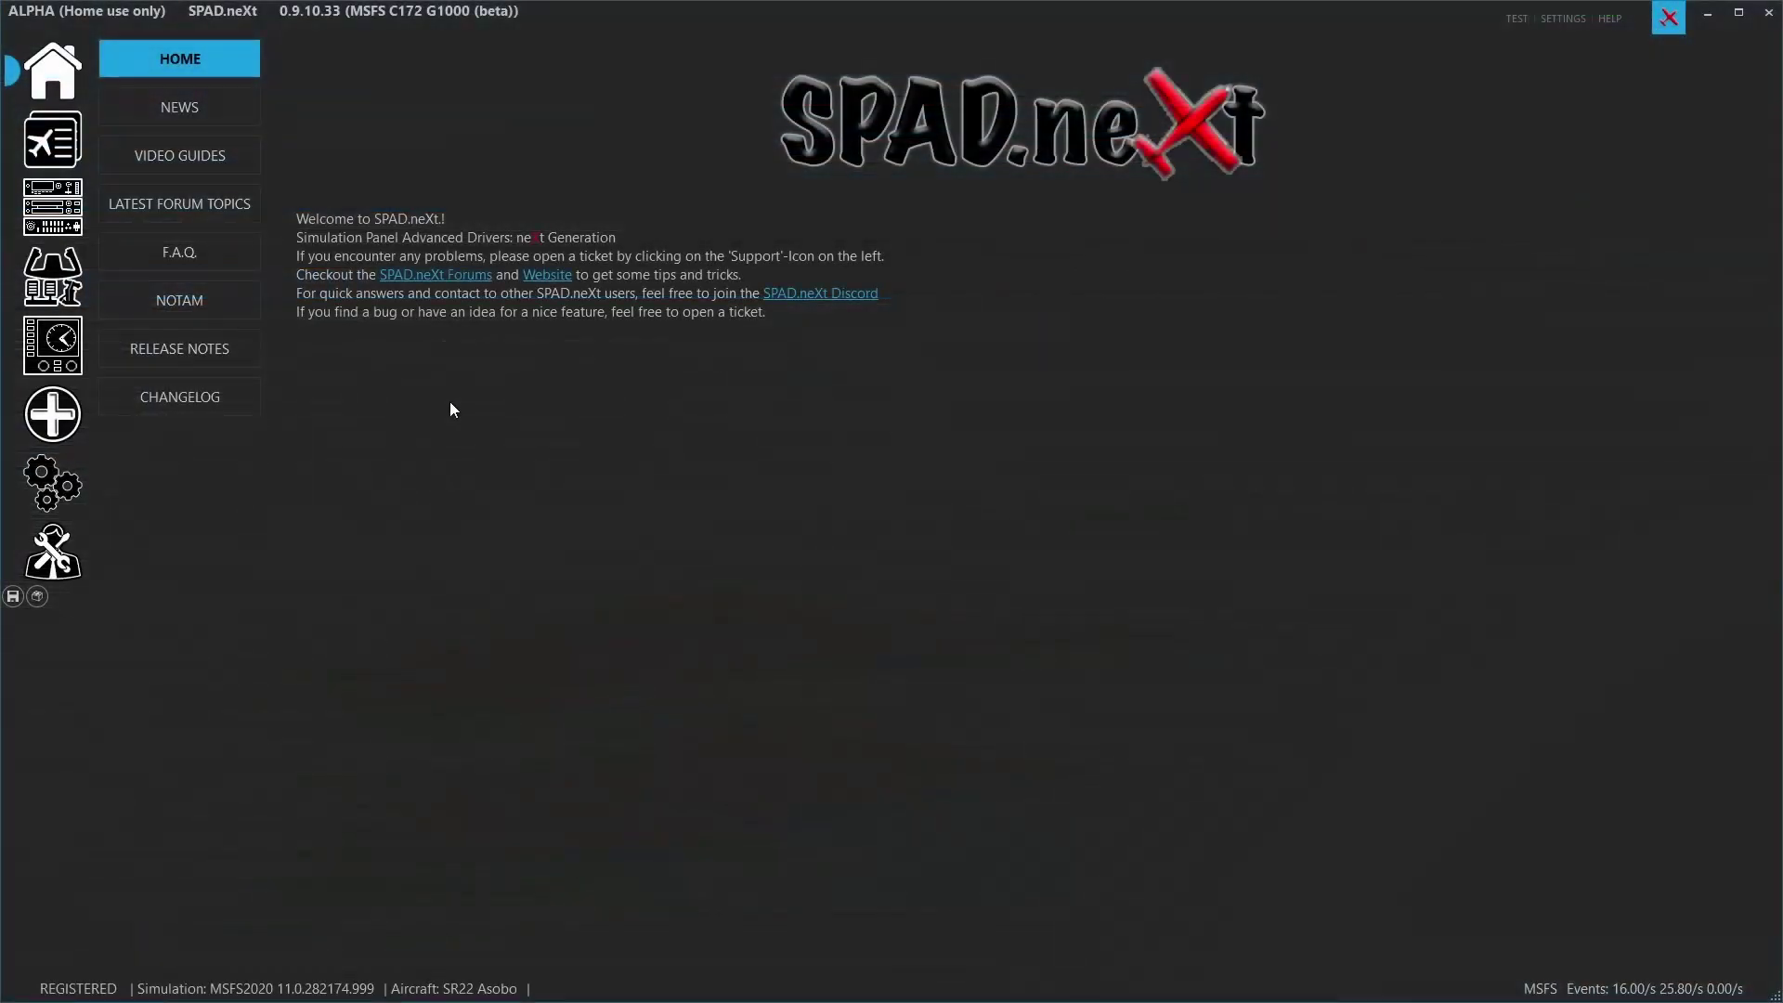
pyautogui.click(78, 219)
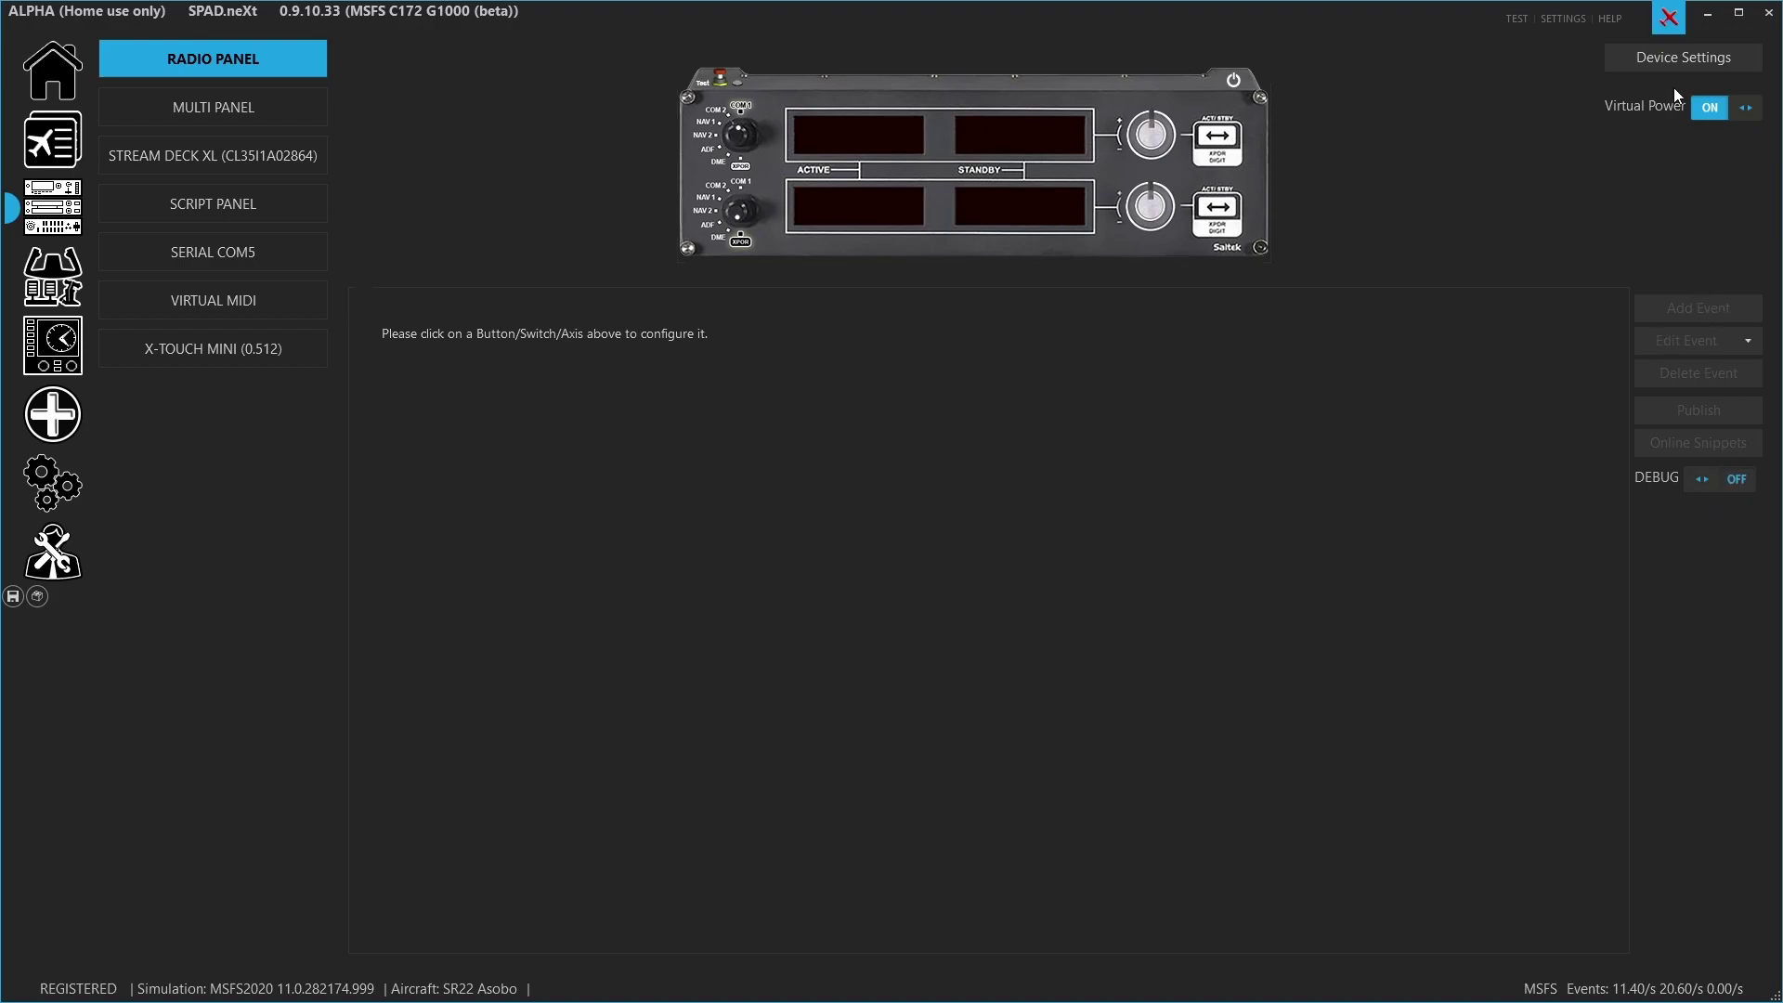
pyautogui.click(1673, 61)
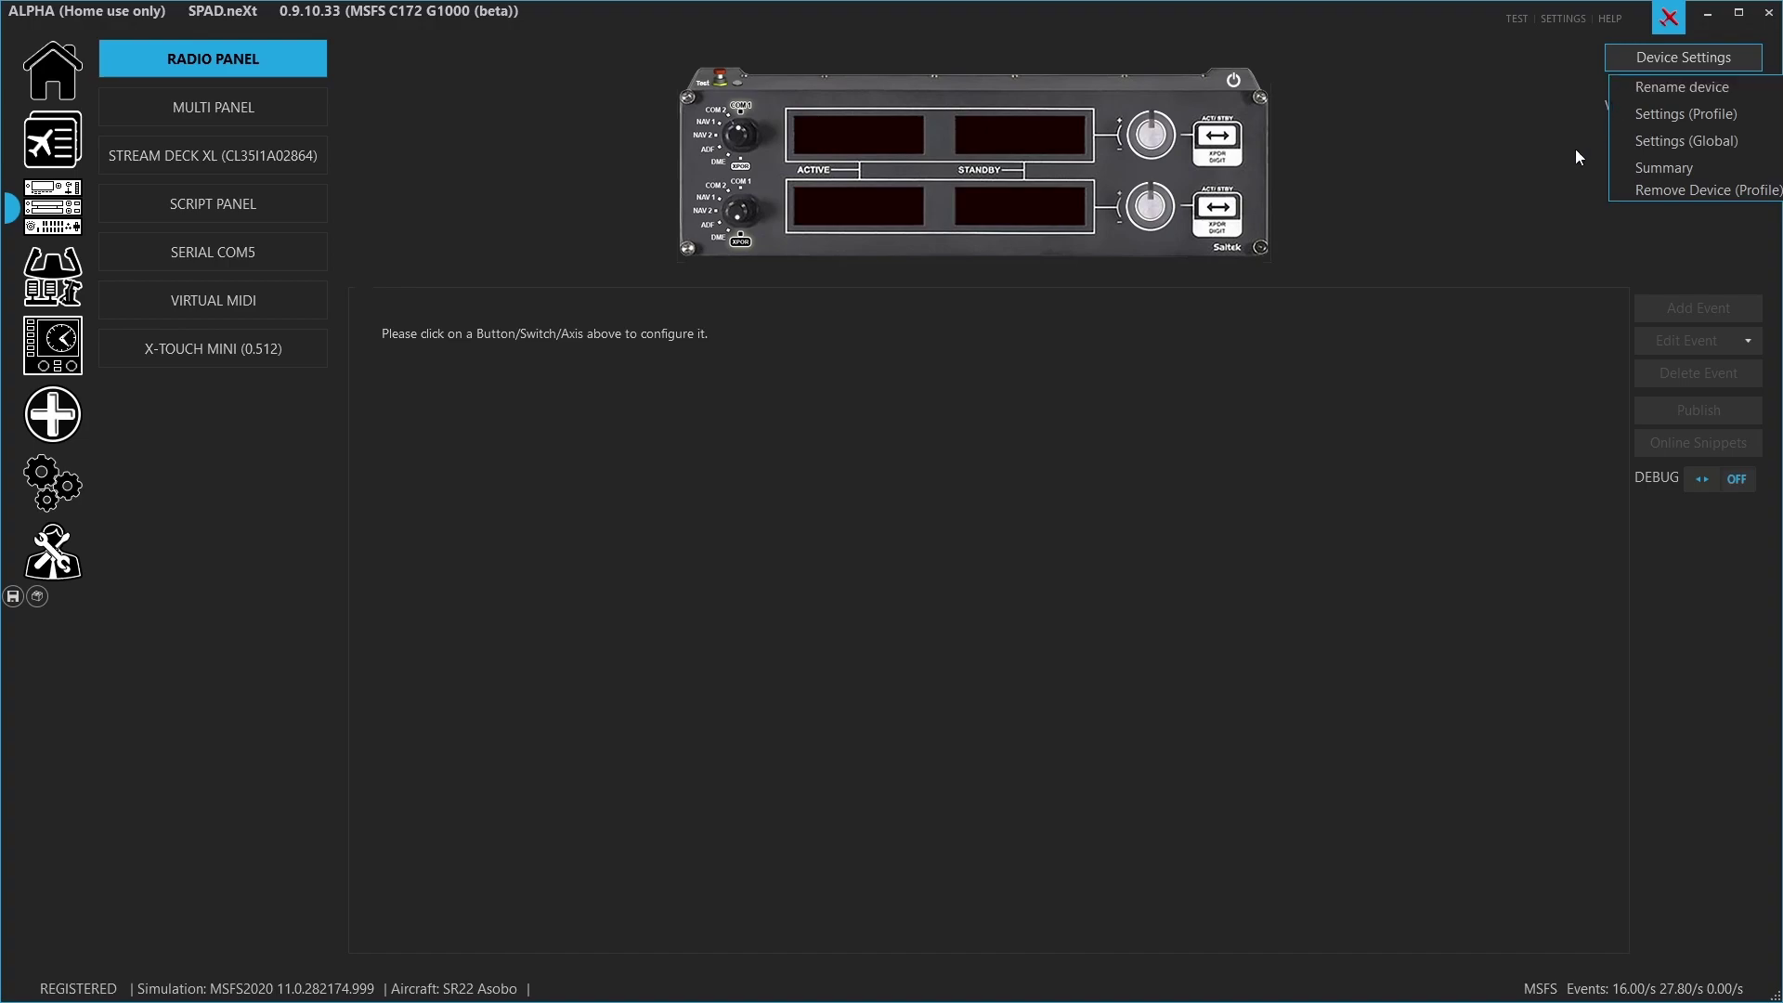
pyautogui.click(1654, 147)
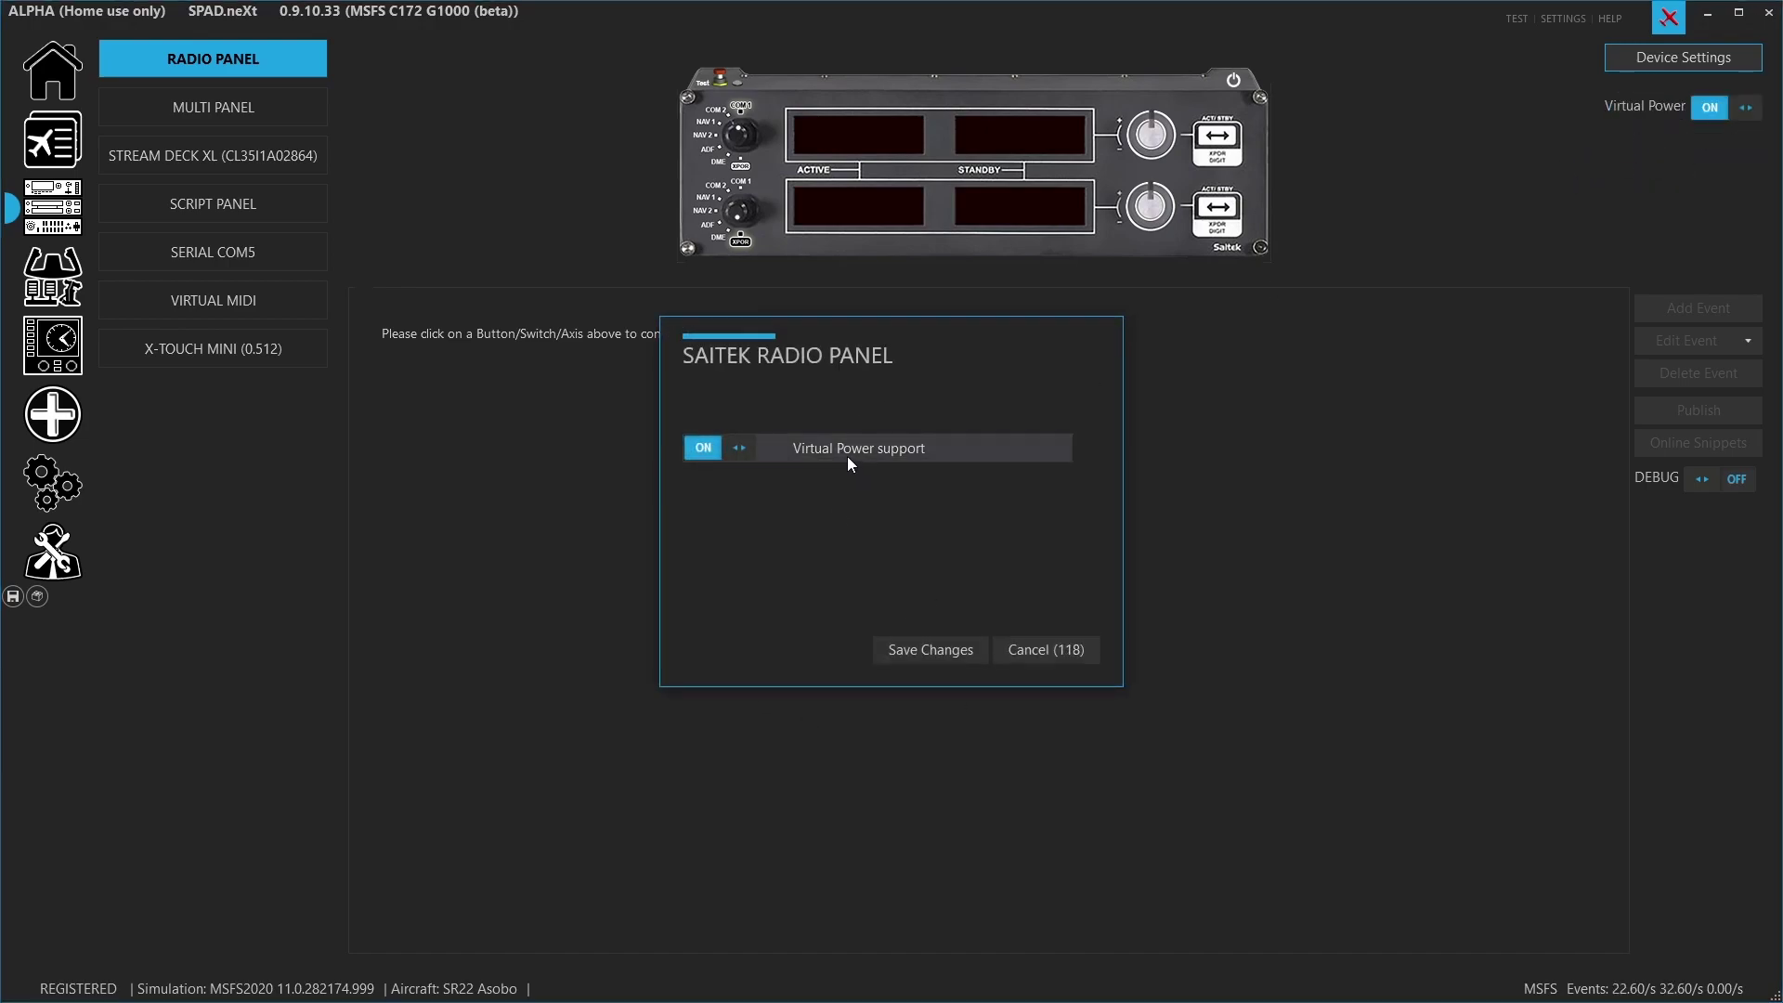
pyautogui.moveTo(848, 459)
pyautogui.click(1027, 654)
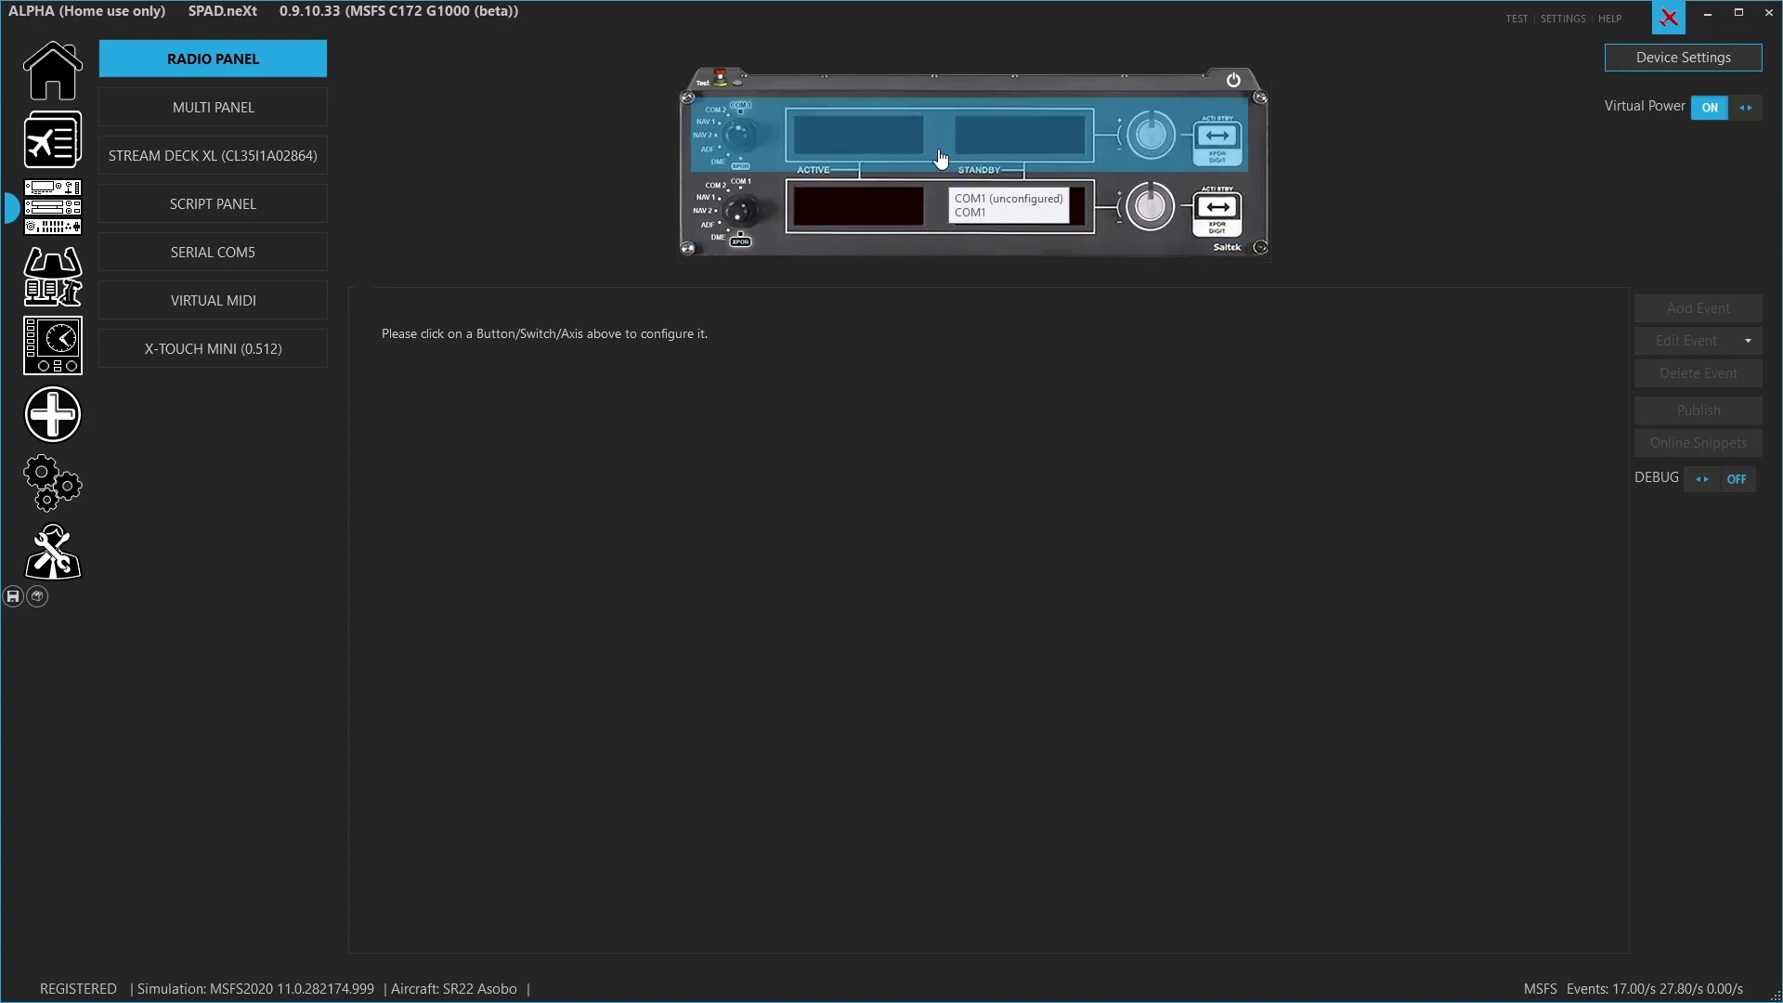
# Compare the upper COM1 and lower Transponder selector events, then open Online Snippets for Upper Selector: COM1.
pyautogui.click(969, 135)
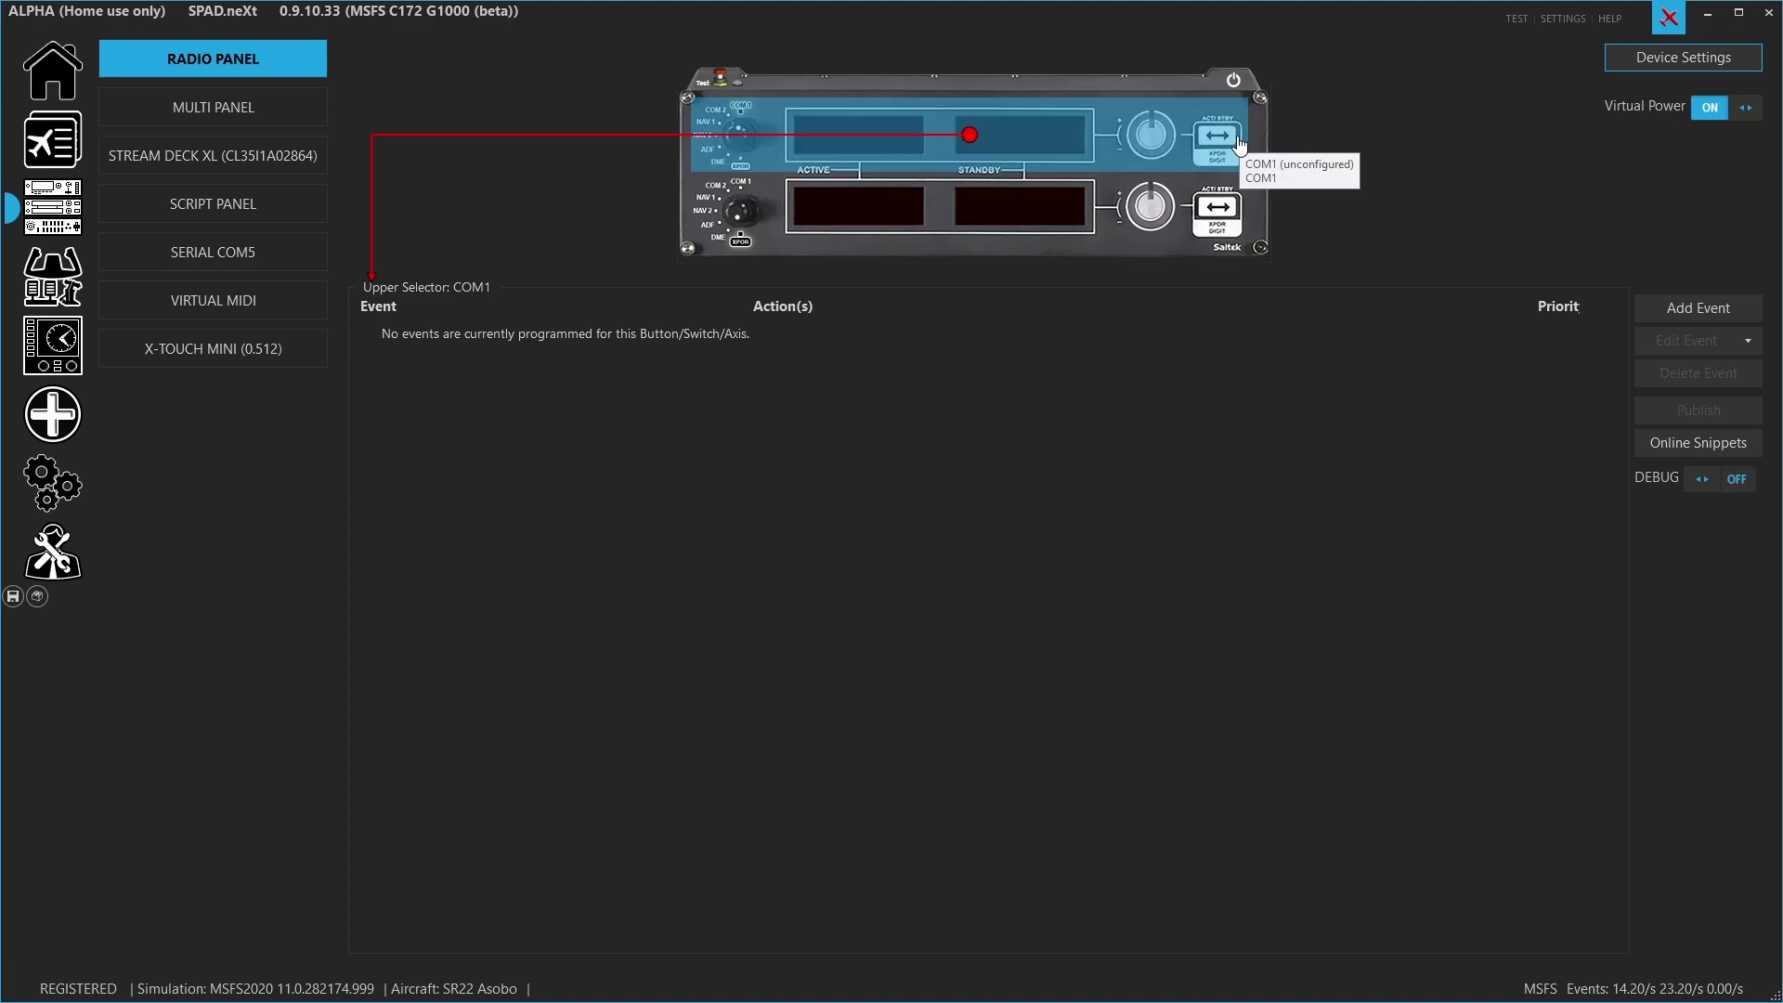
pyautogui.click(974, 217)
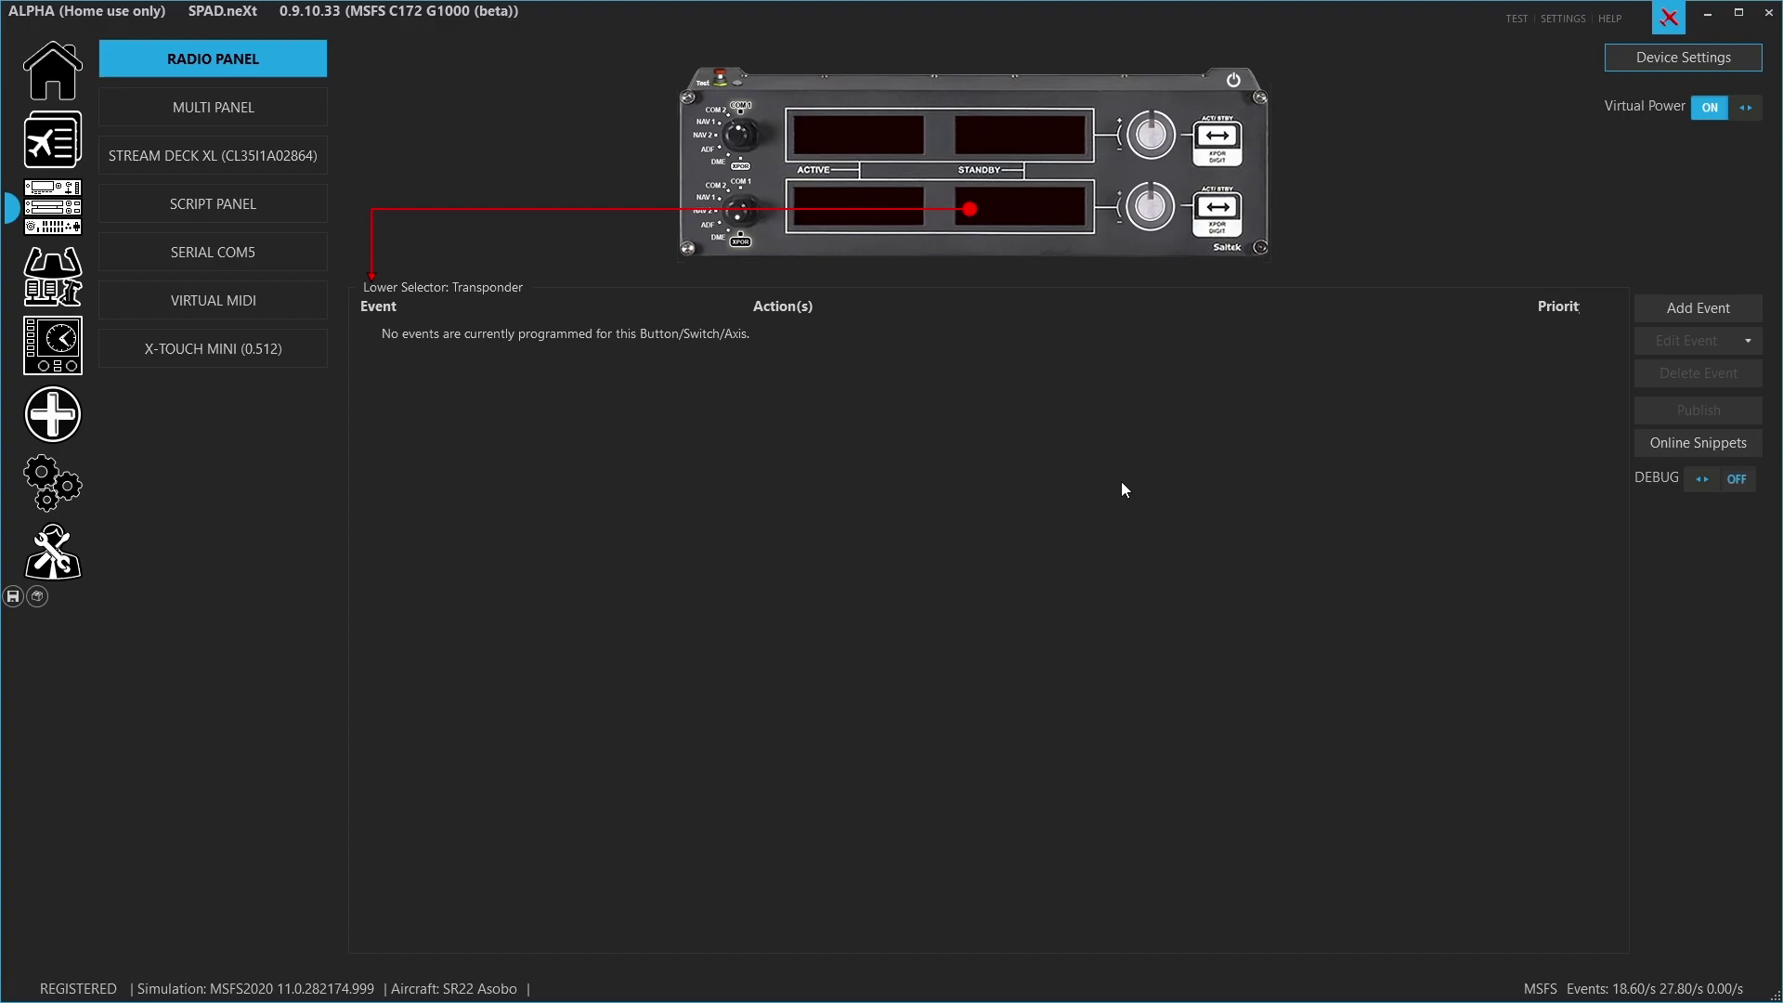
pyautogui.click(1015, 174)
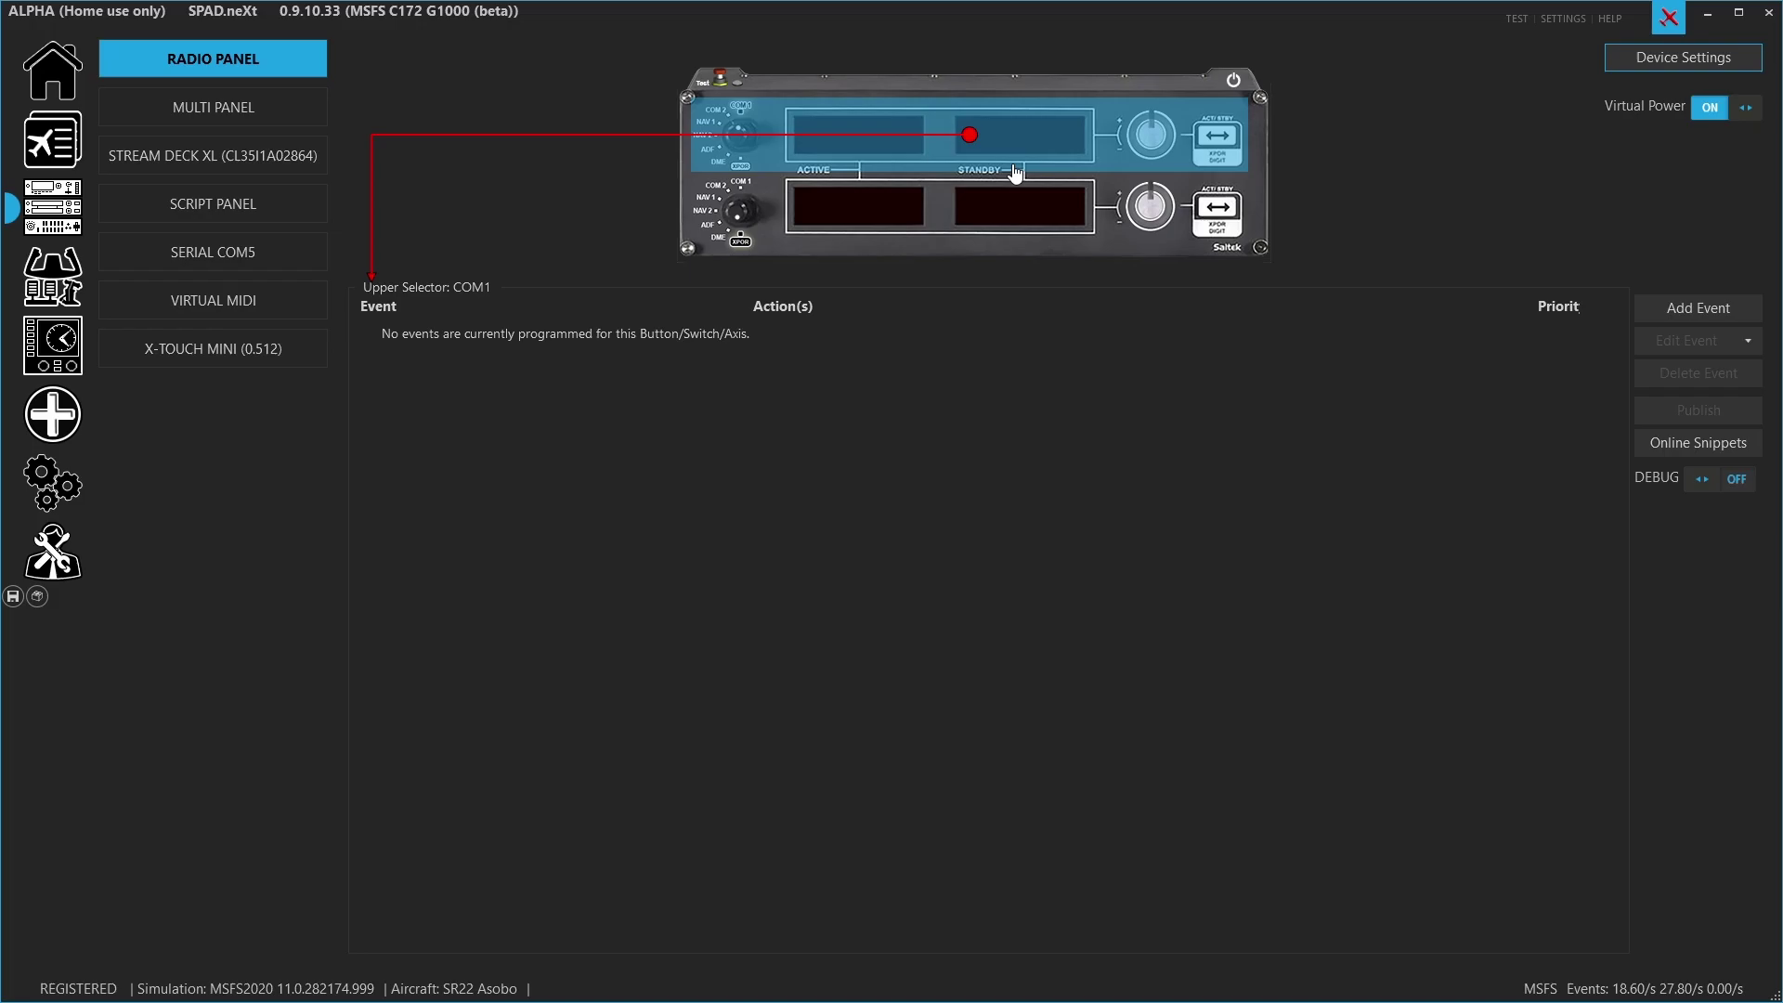
pyautogui.click(1652, 447)
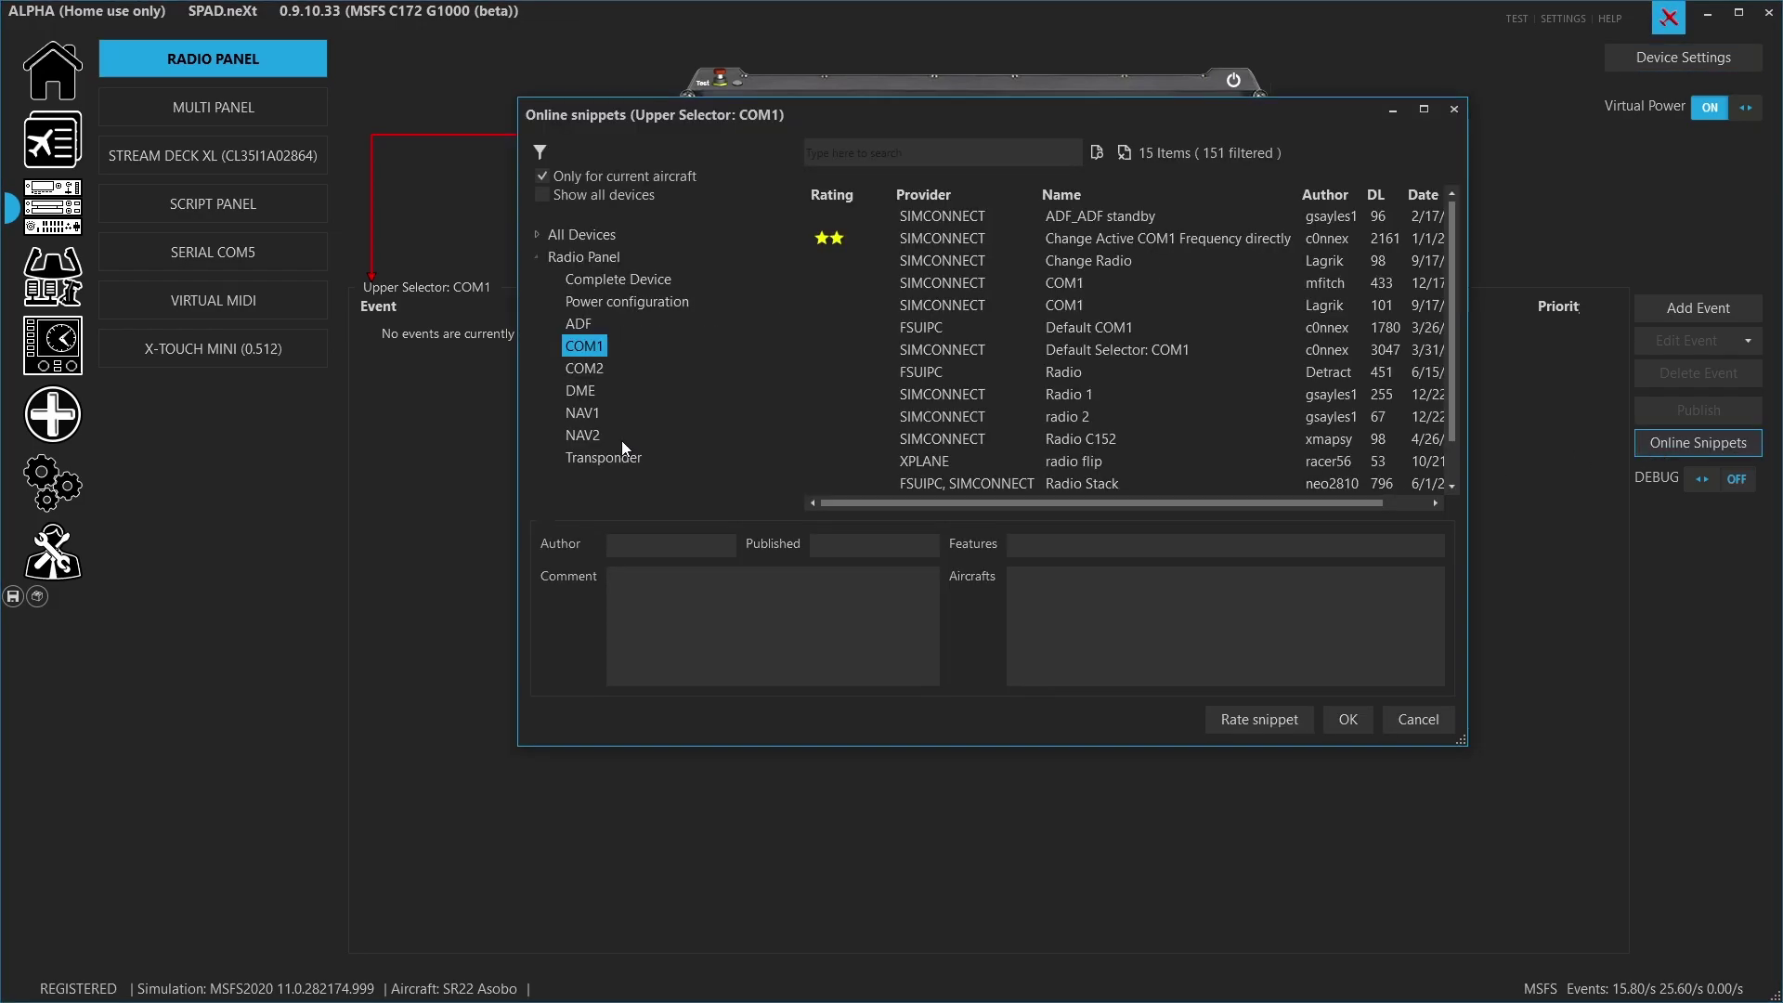
# Browse the Transponder, NAV2, NAV1, DME, COM2 and COM1 snippet categories, ending on the 50 Complete Device snippets.
pyautogui.click(577, 452)
pyautogui.click(577, 430)
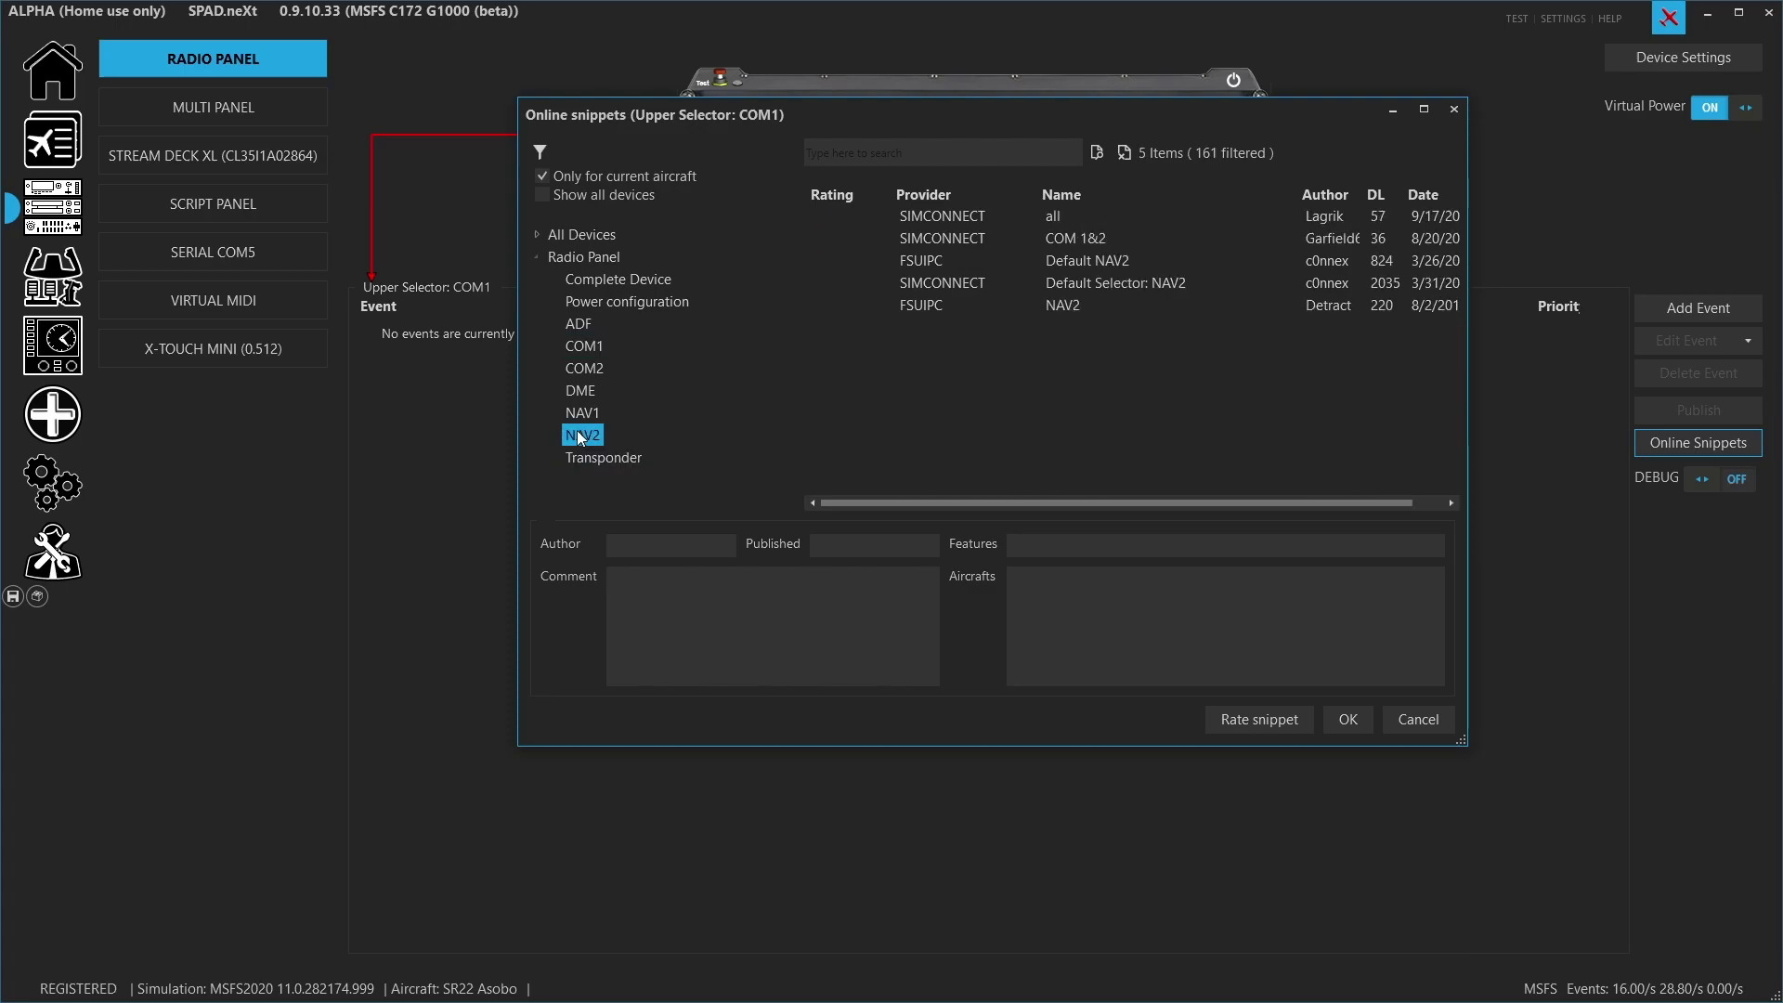
pyautogui.click(577, 416)
pyautogui.click(579, 396)
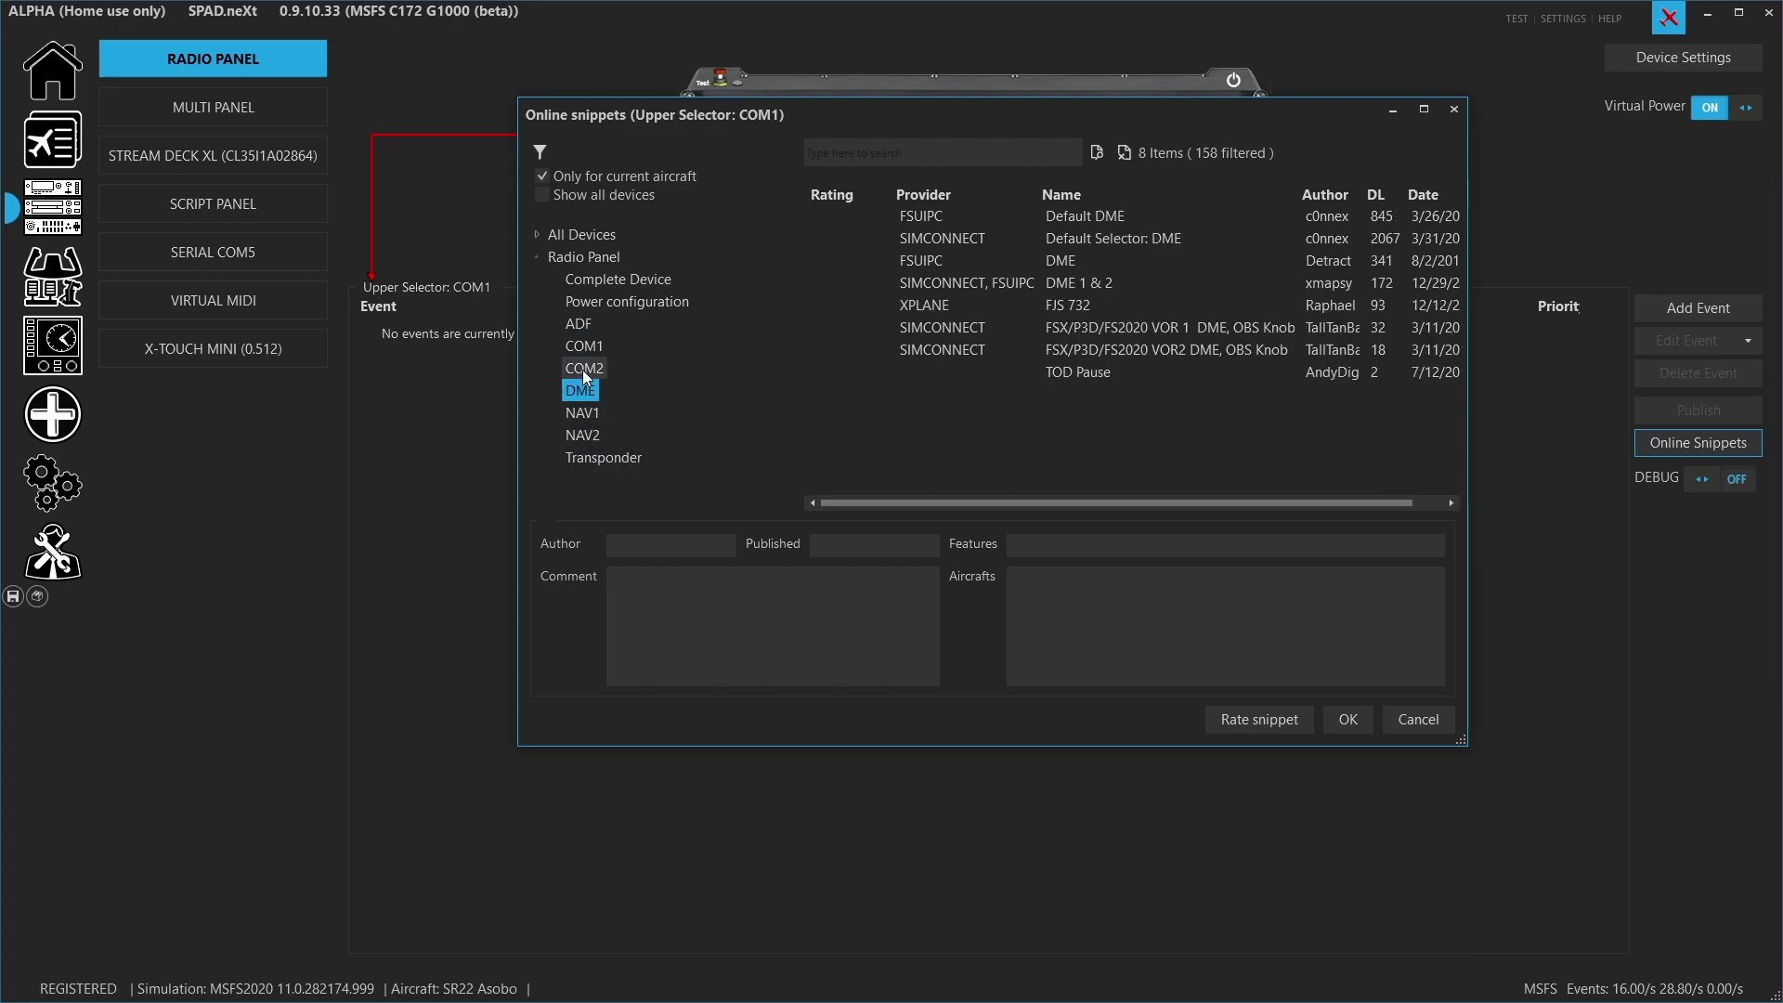
pyautogui.click(582, 368)
pyautogui.click(583, 351)
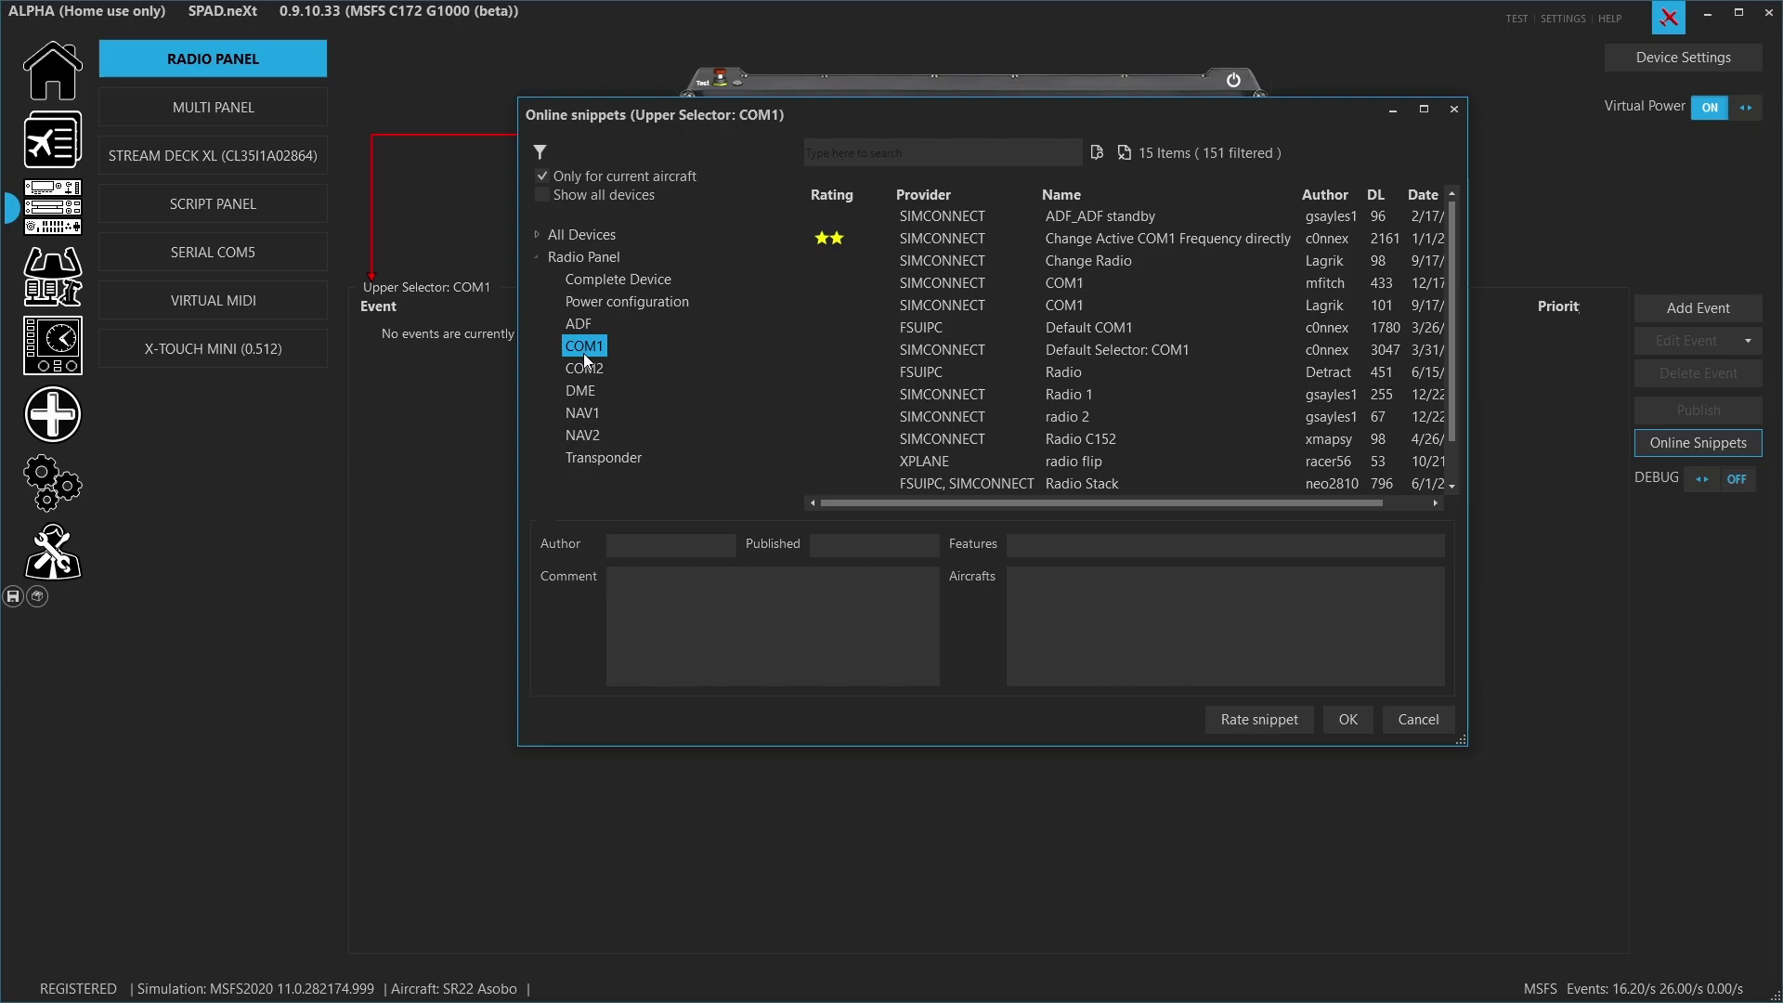
pyautogui.click(589, 282)
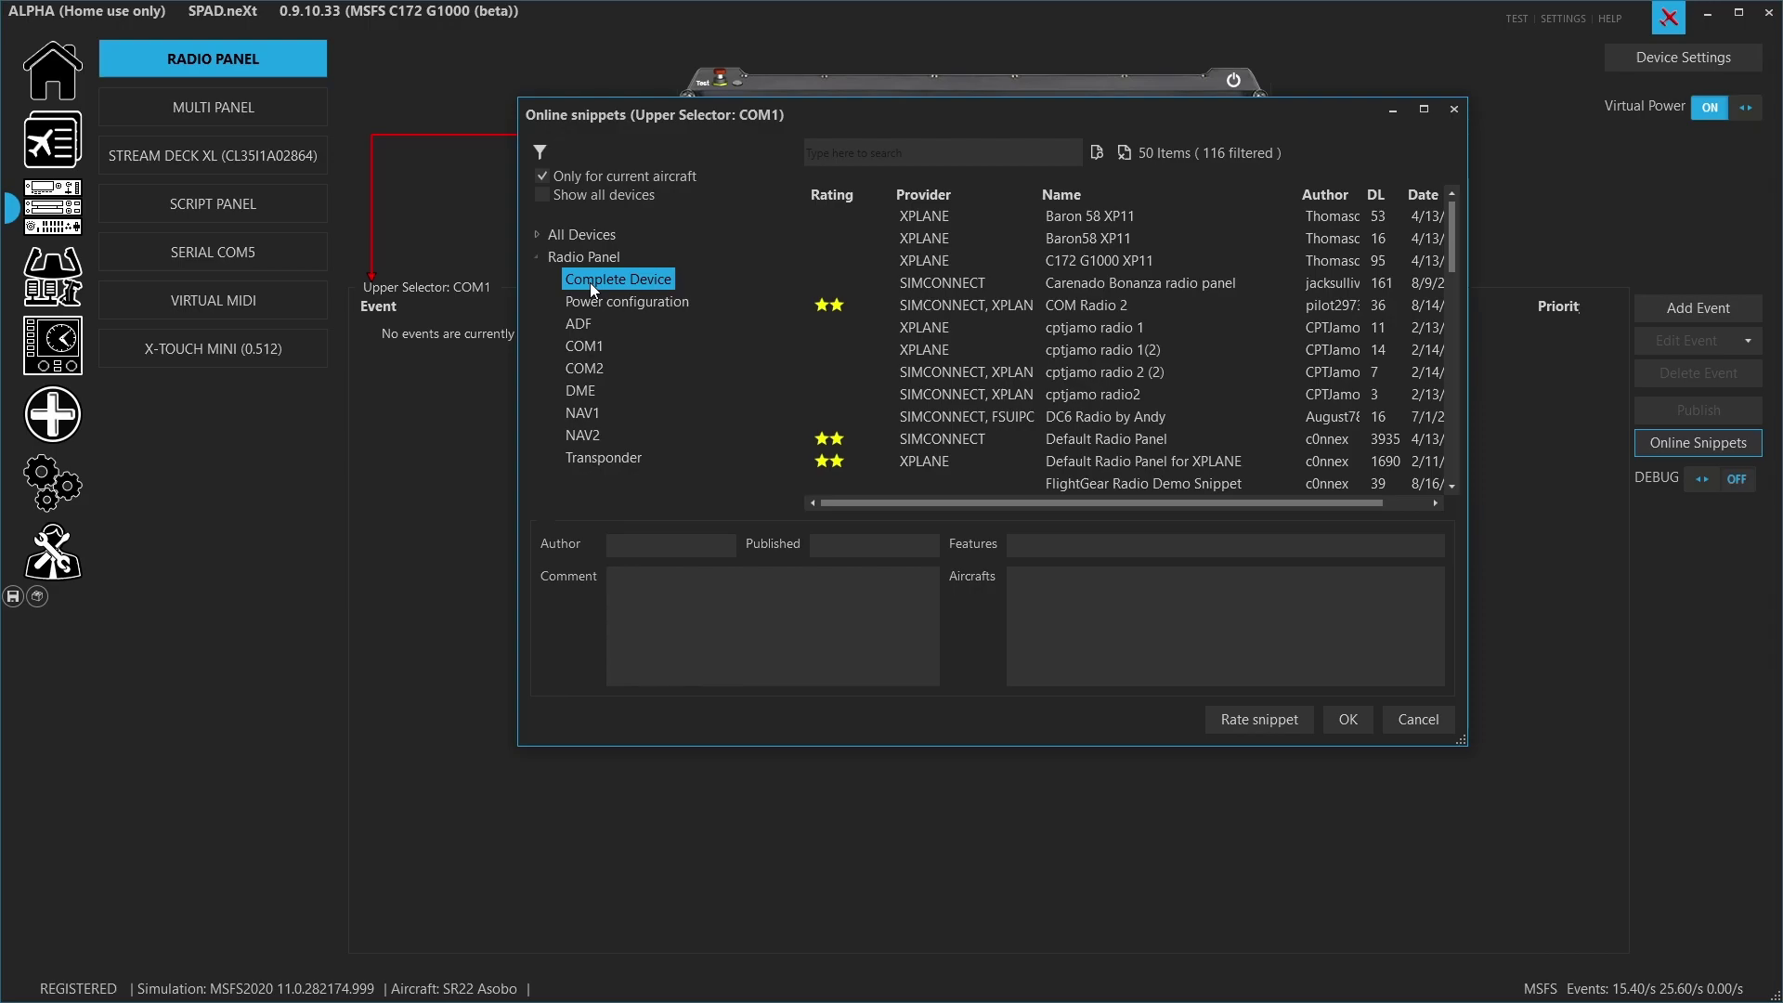
# Move and widen the Online snippets window, and widen the Author and Name columns.
pyautogui.moveTo(1057, 109); pyautogui.dragTo(684, 80)
pyautogui.moveTo(1094, 388); pyautogui.dragTo(1578, 386)
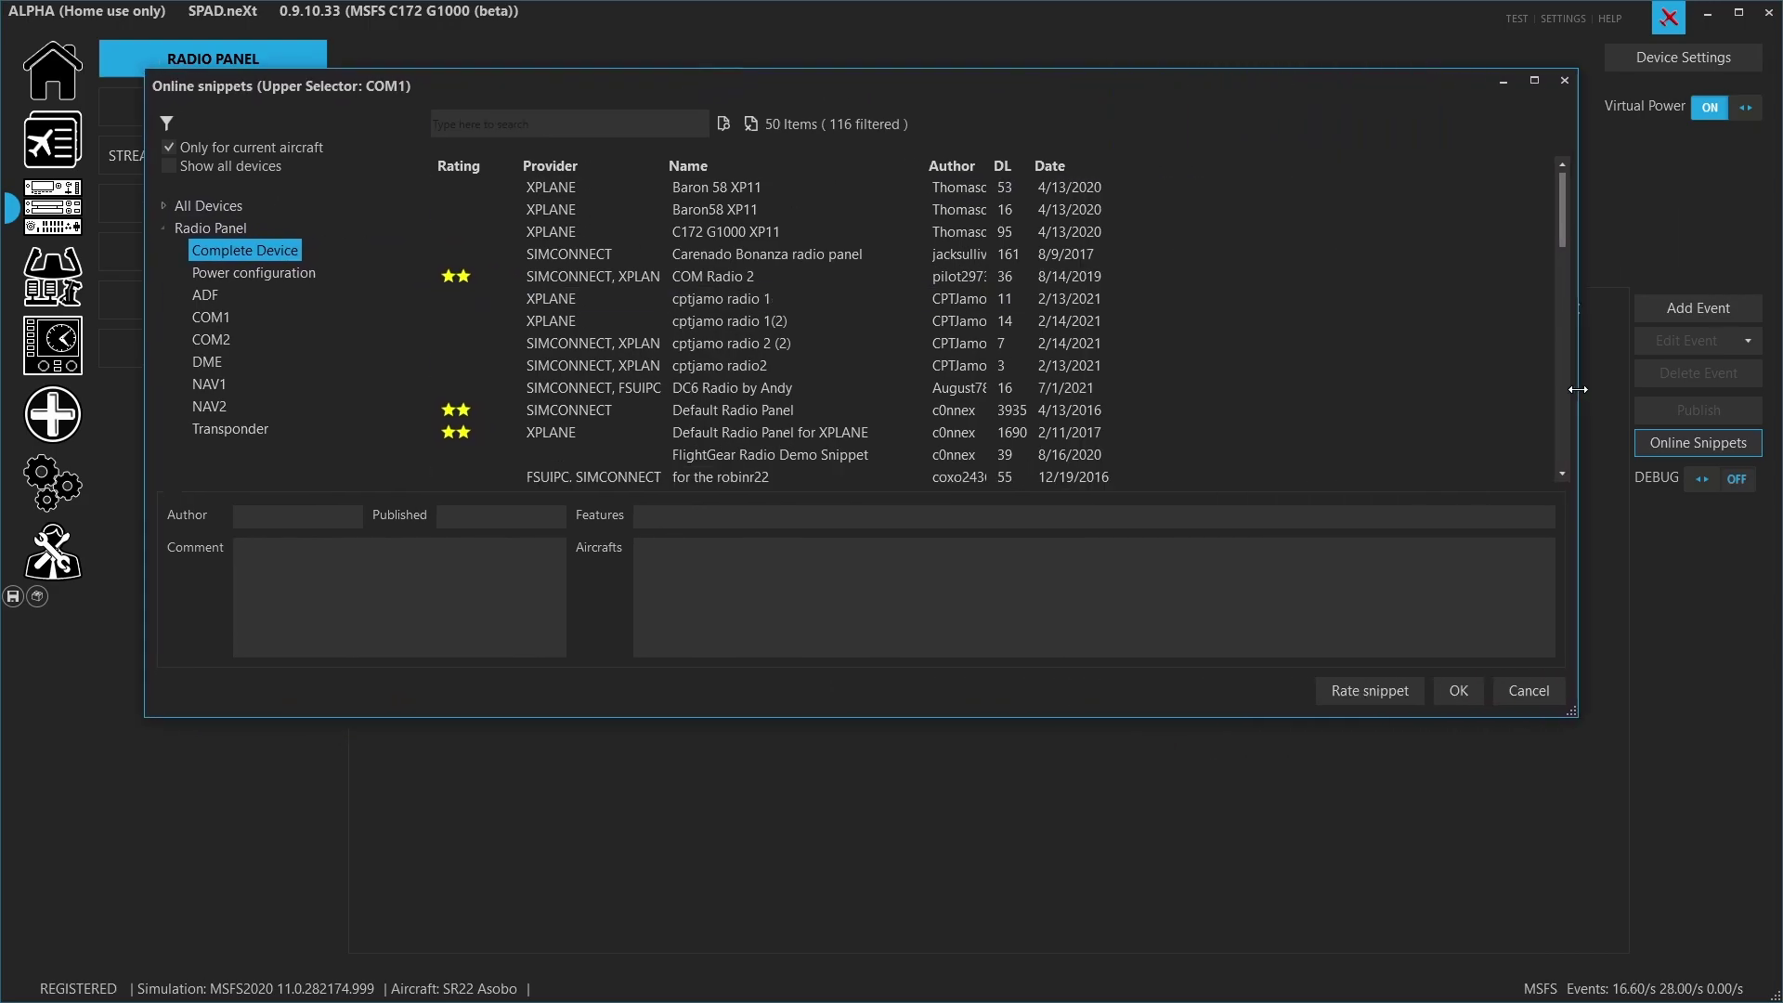
pyautogui.moveTo(990, 173); pyautogui.dragTo(1156, 172)
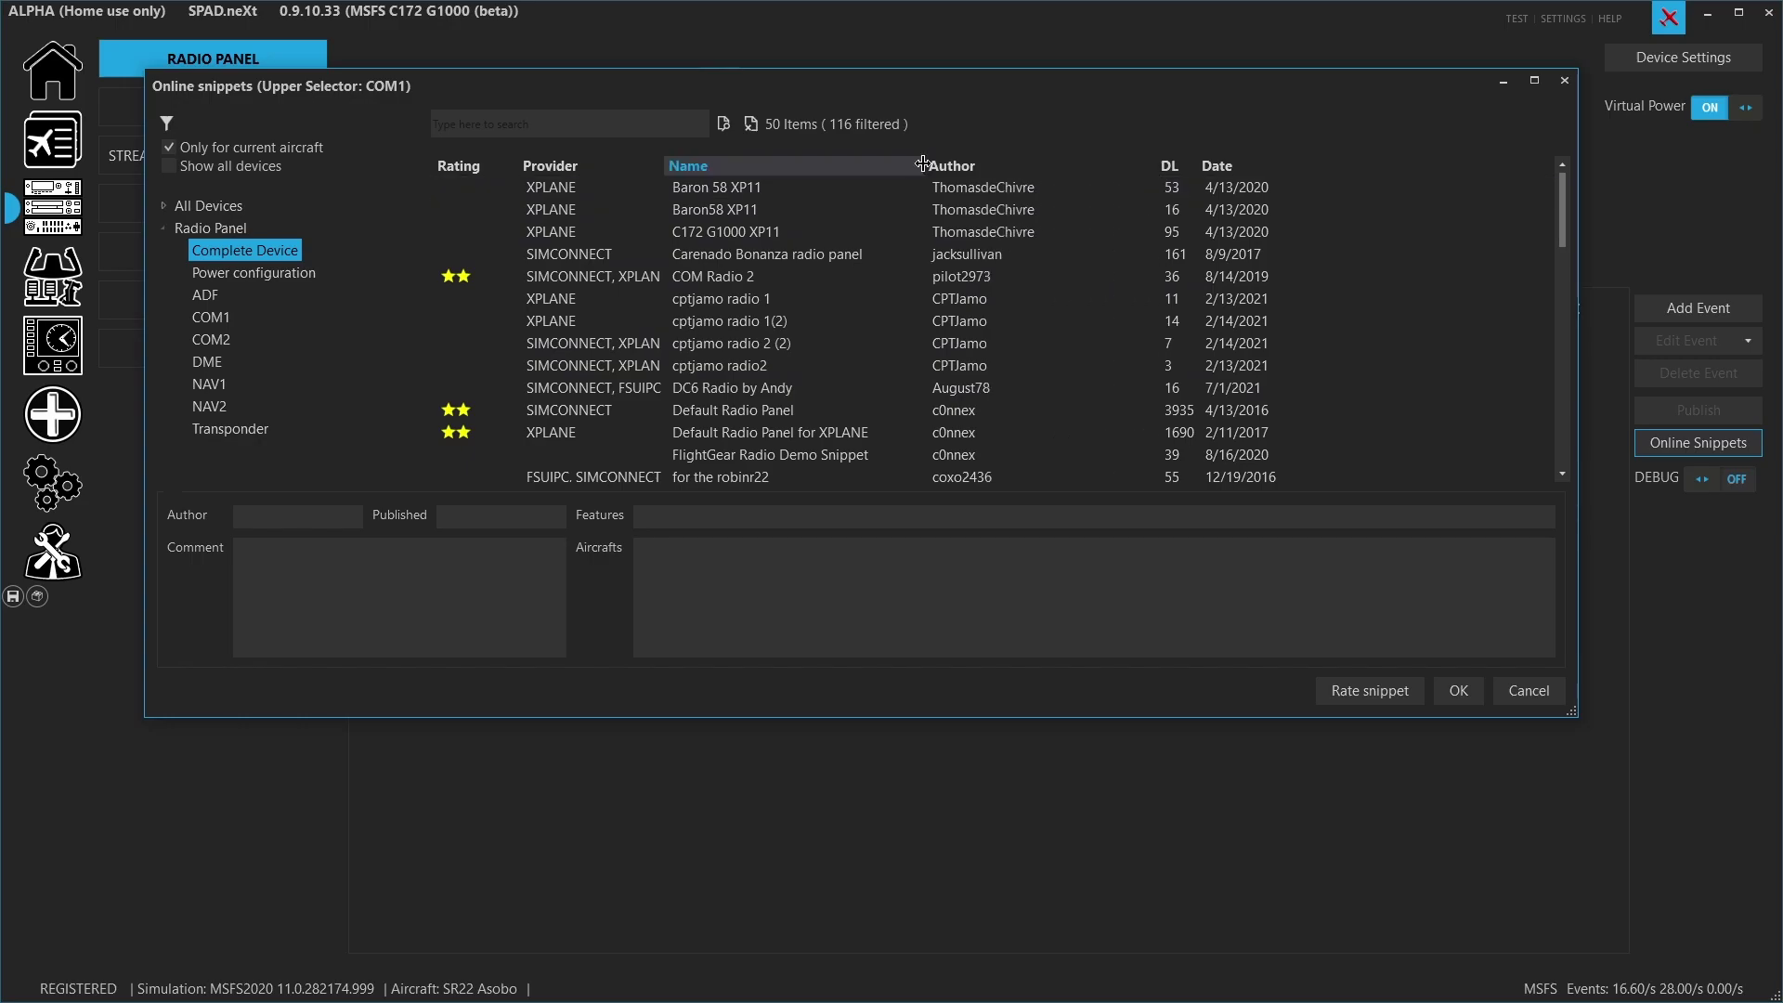
pyautogui.moveTo(925, 171); pyautogui.dragTo(986, 171)
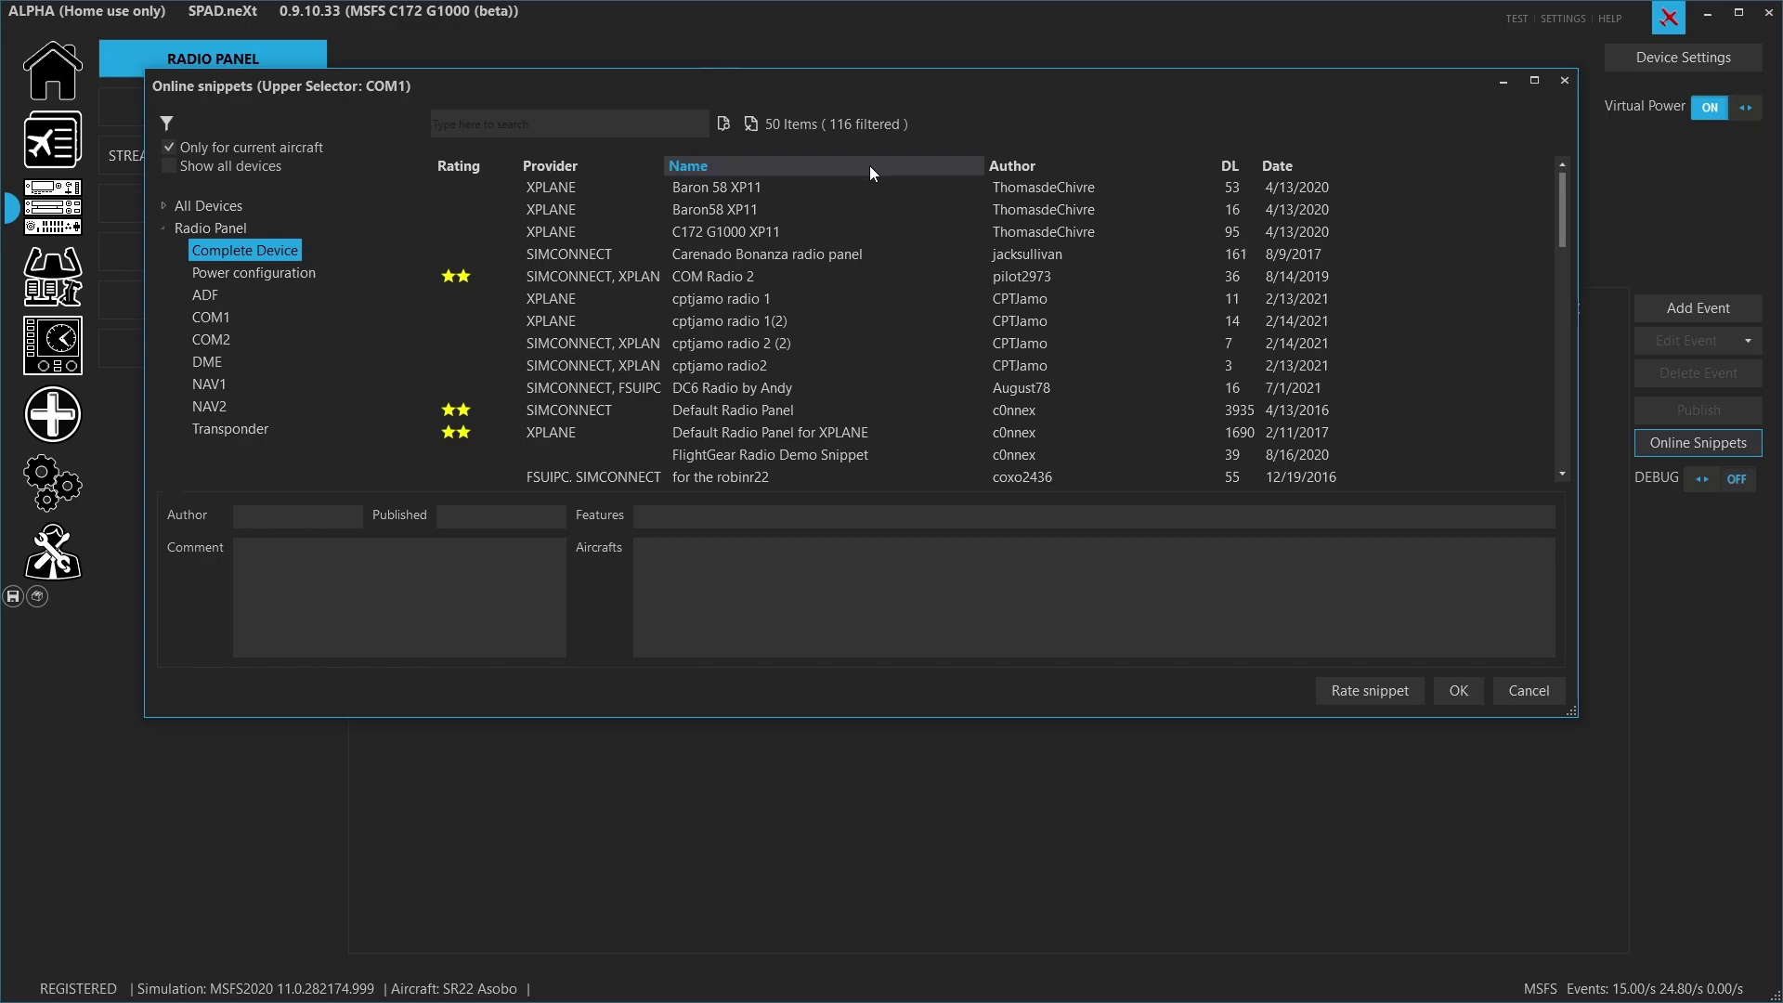
pyautogui.scroll(-12, 888, 237)
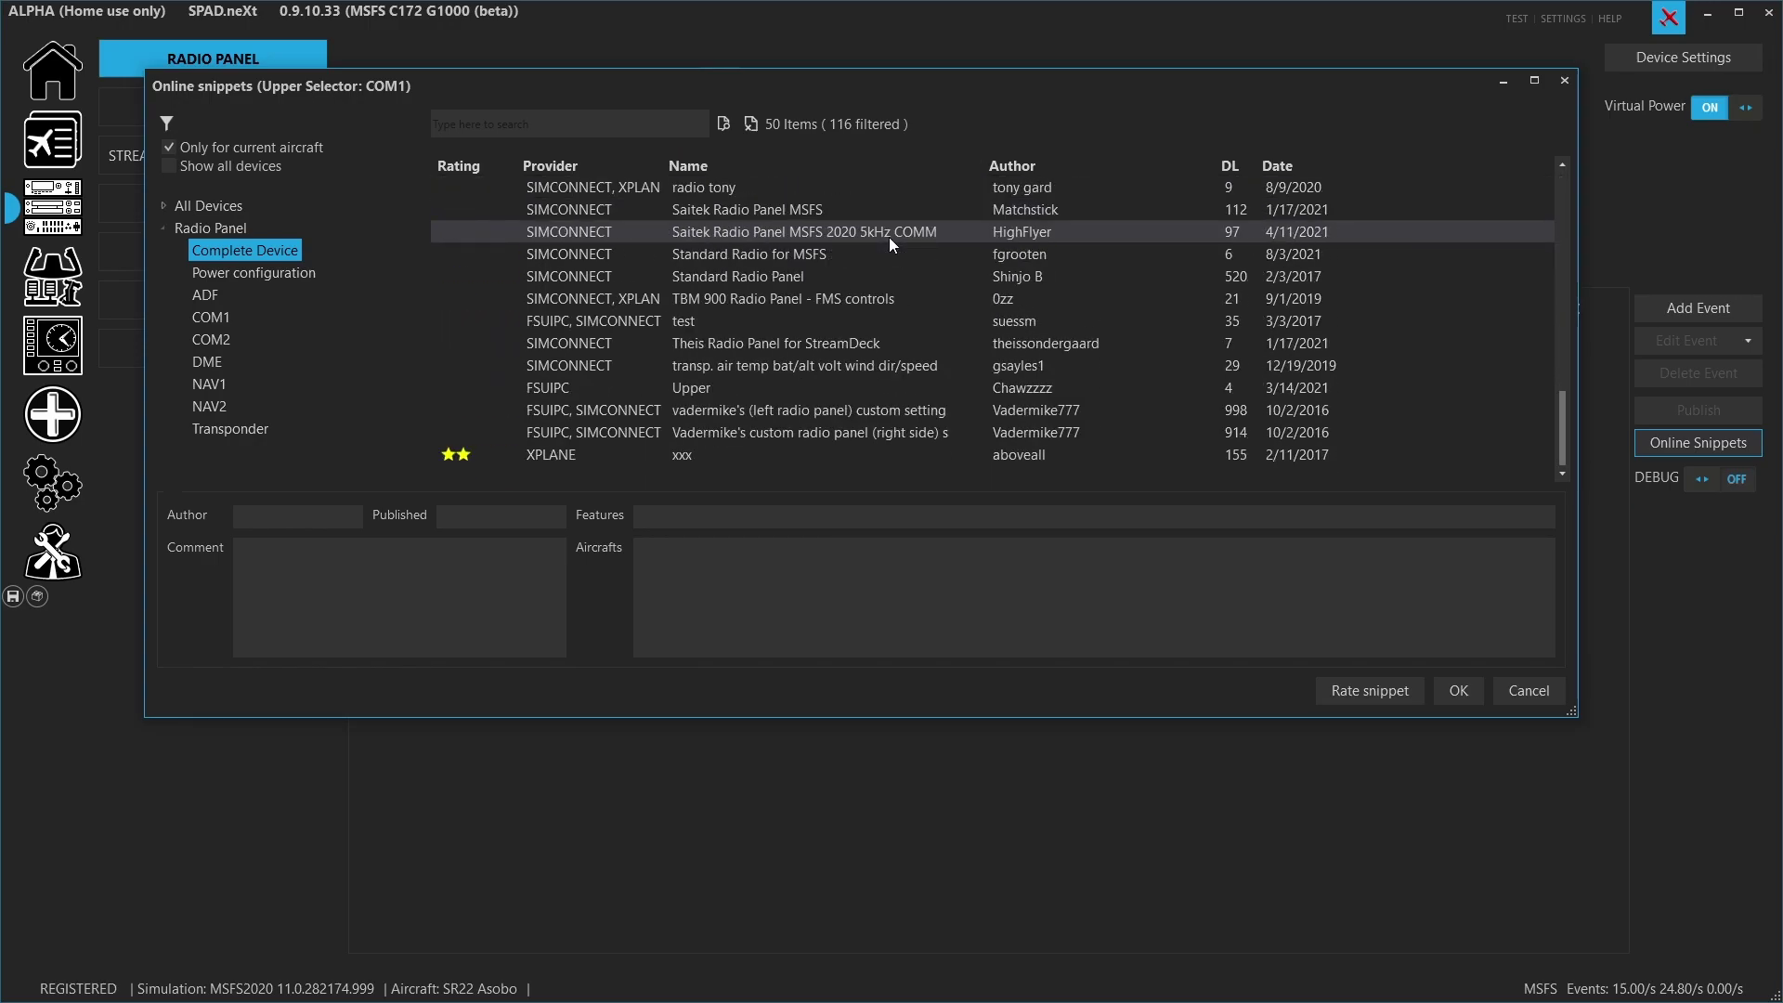
pyautogui.scroll(12, 888, 237)
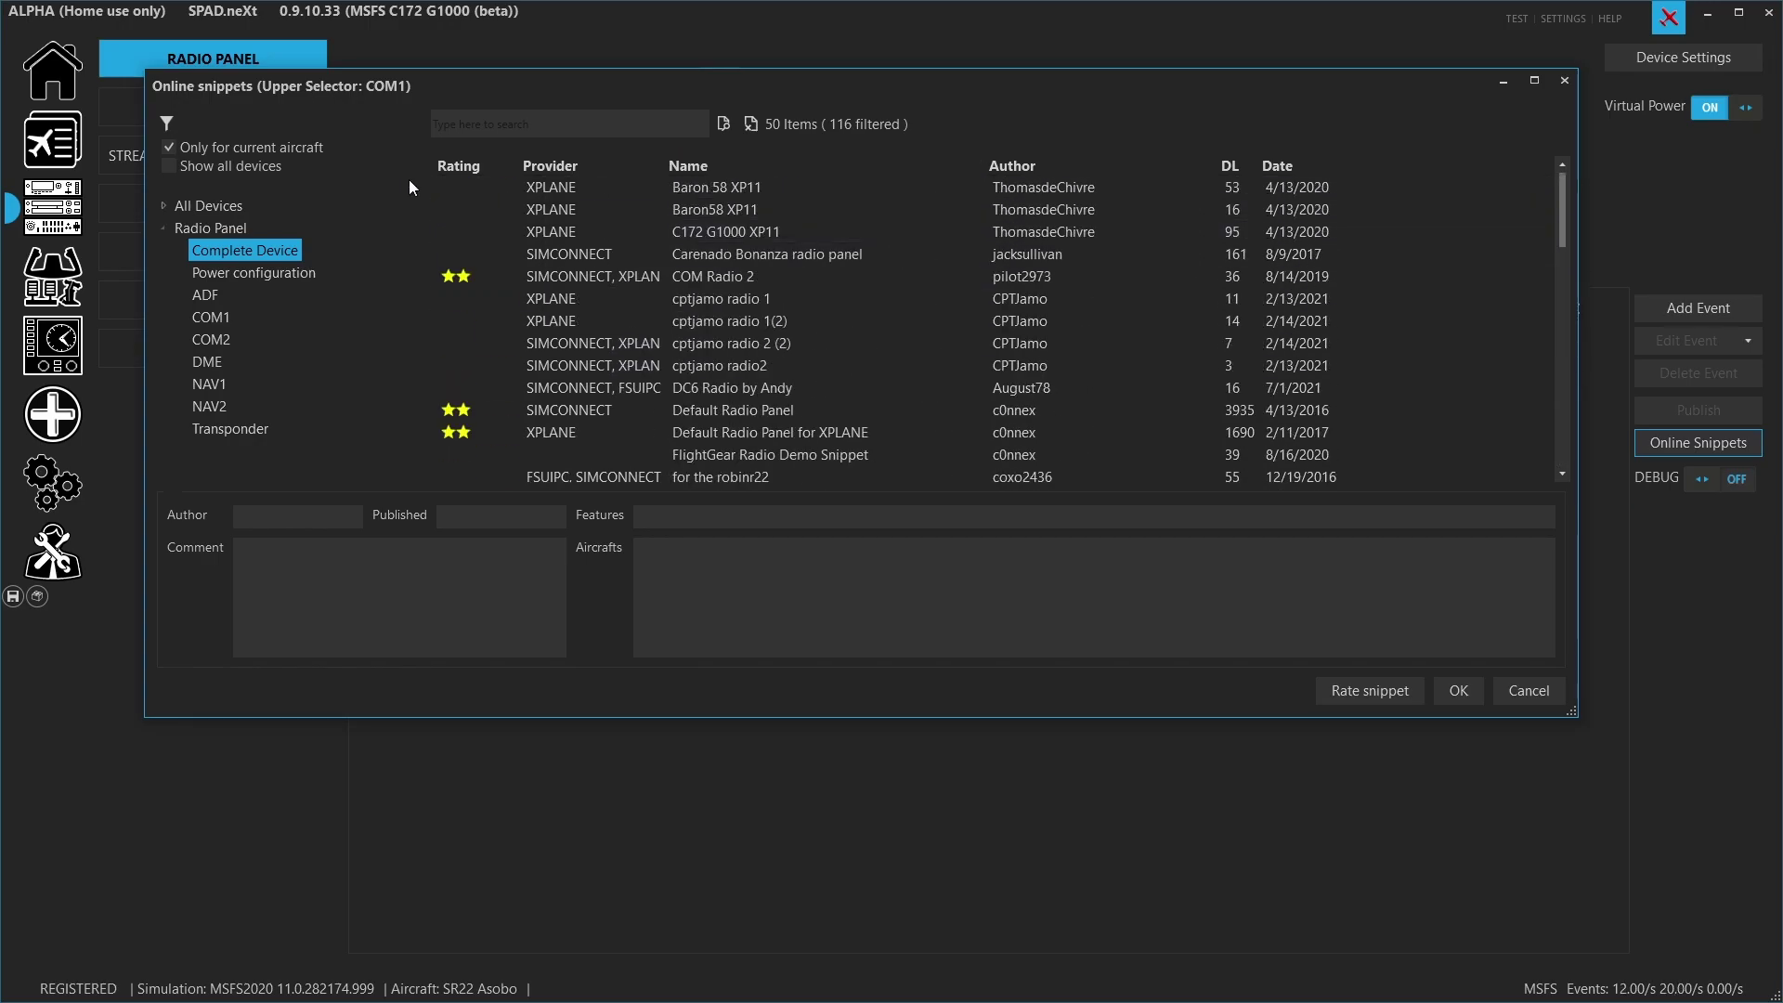
# Turn 'Only for current aircraft' off to review all snippets, then turn it back on.
pyautogui.click(169, 147)
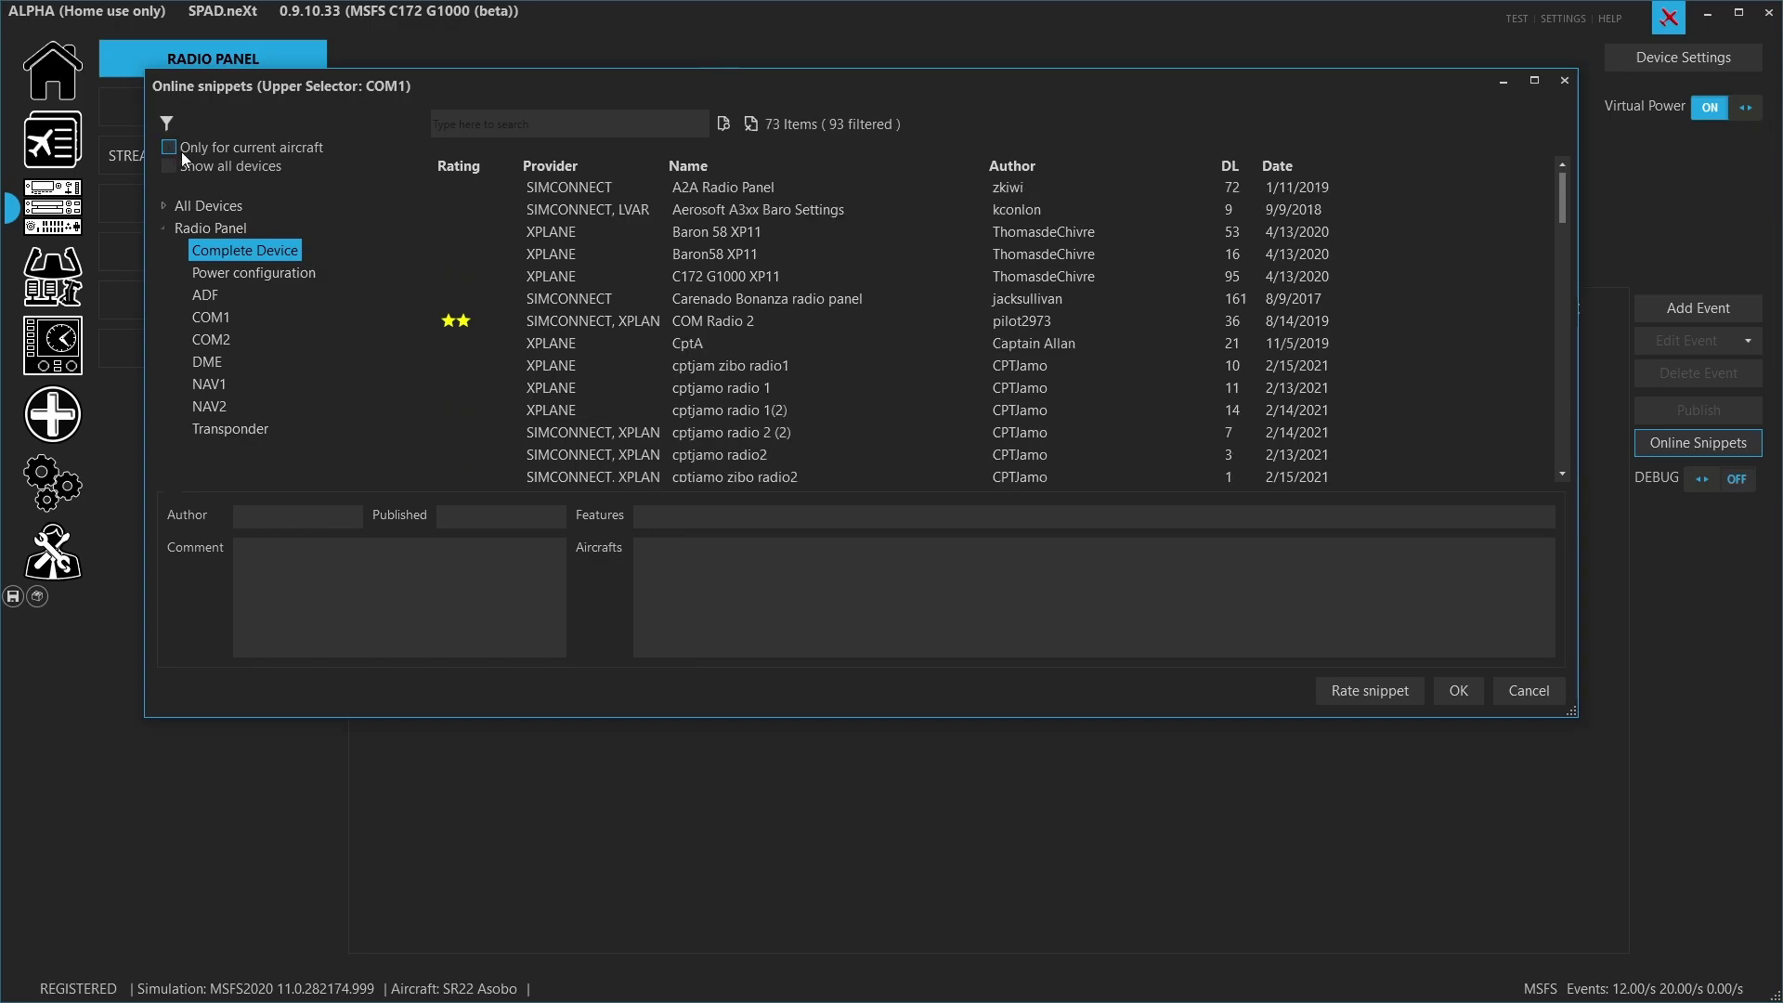
pyautogui.scroll(-12, 857, 310)
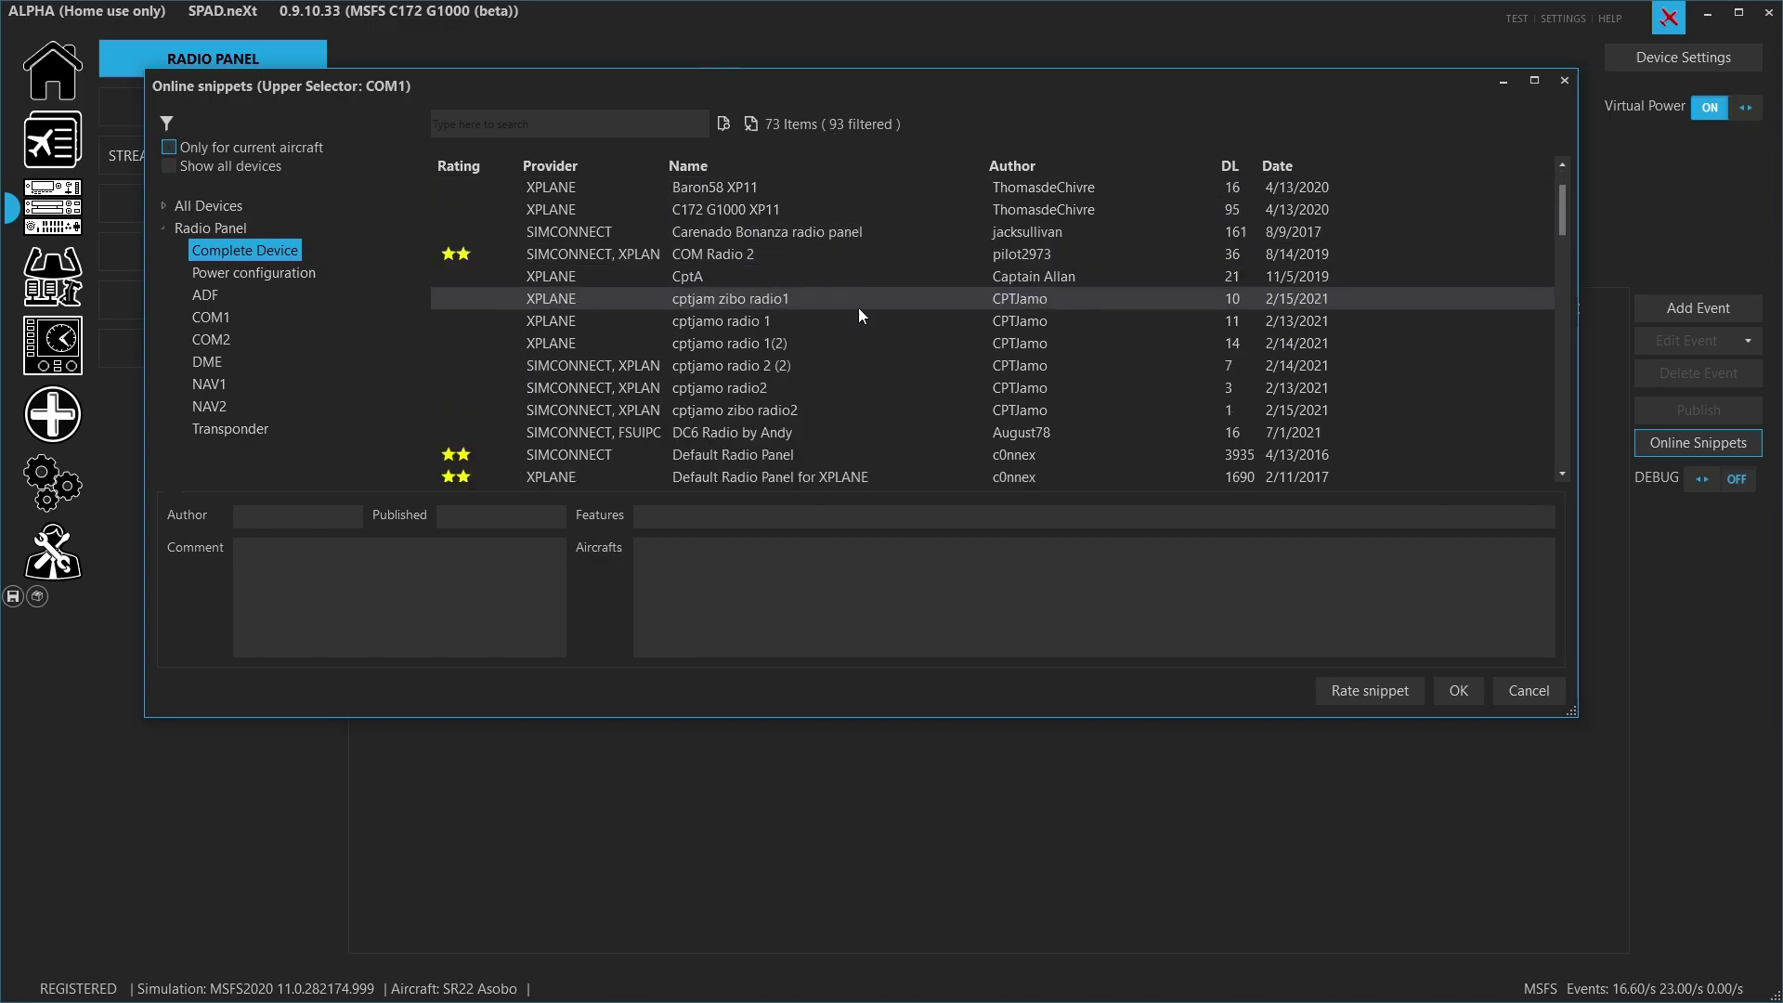
pyautogui.scroll(-10, 857, 304)
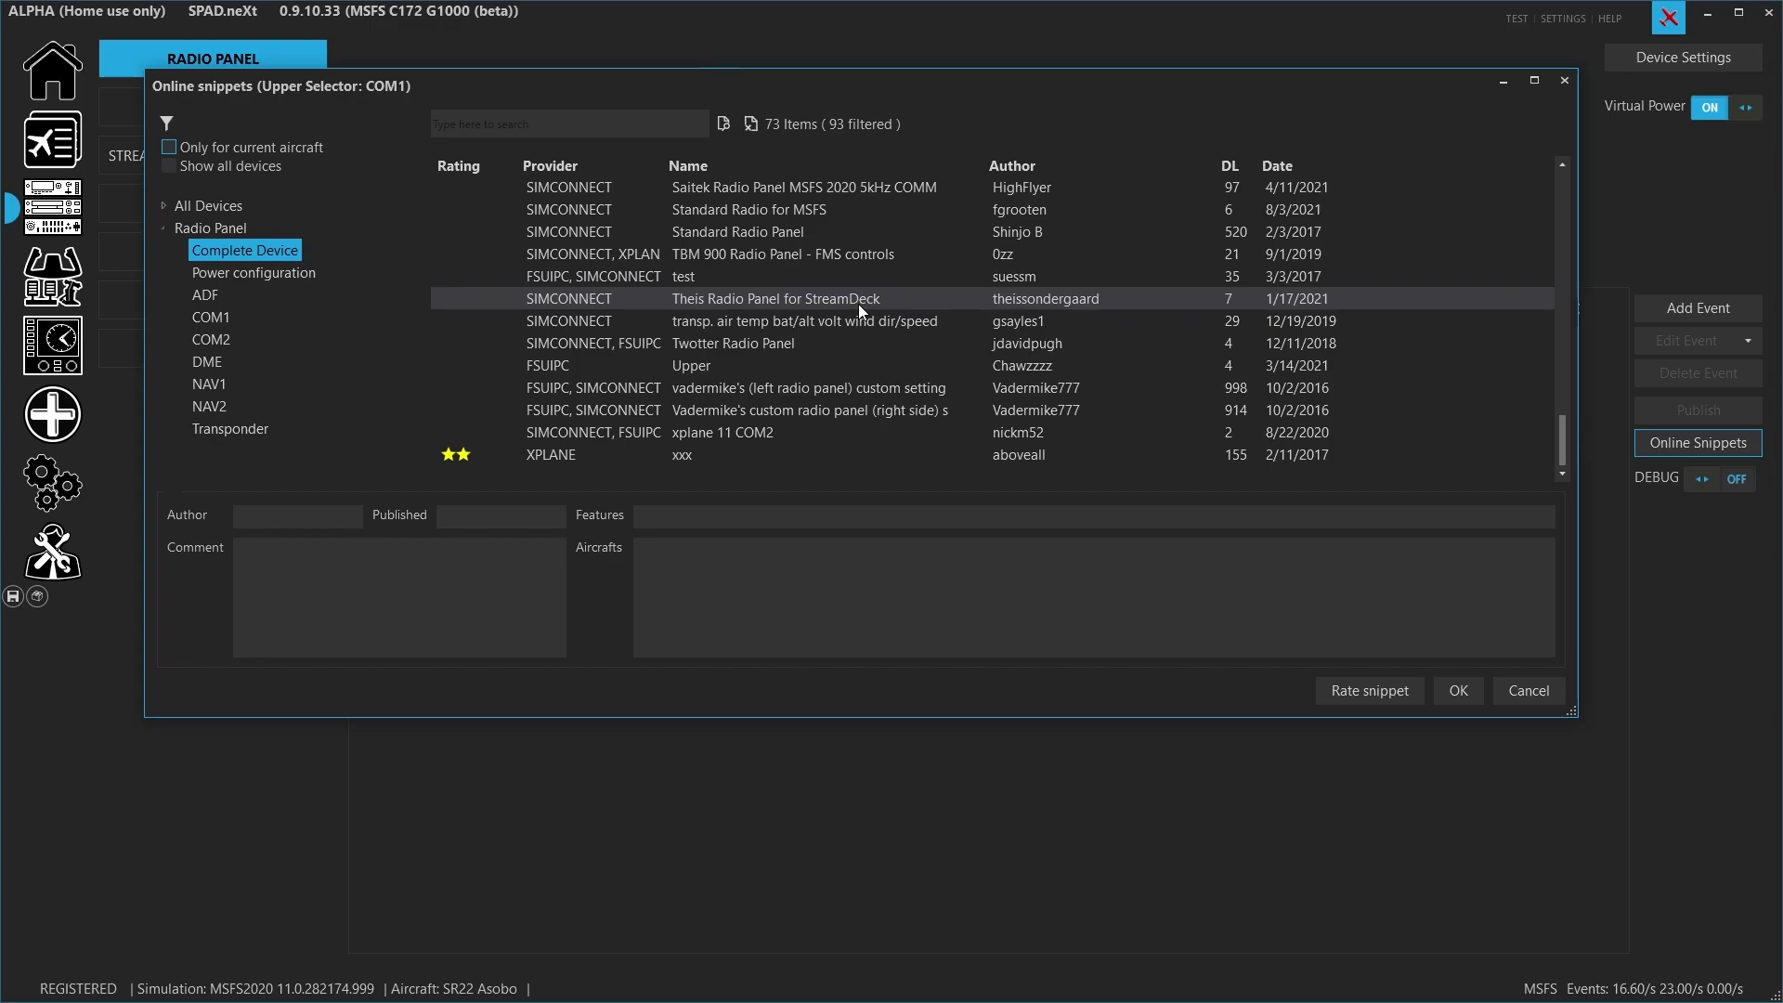
pyautogui.scroll(15, 858, 303)
pyautogui.scroll(3, 858, 298)
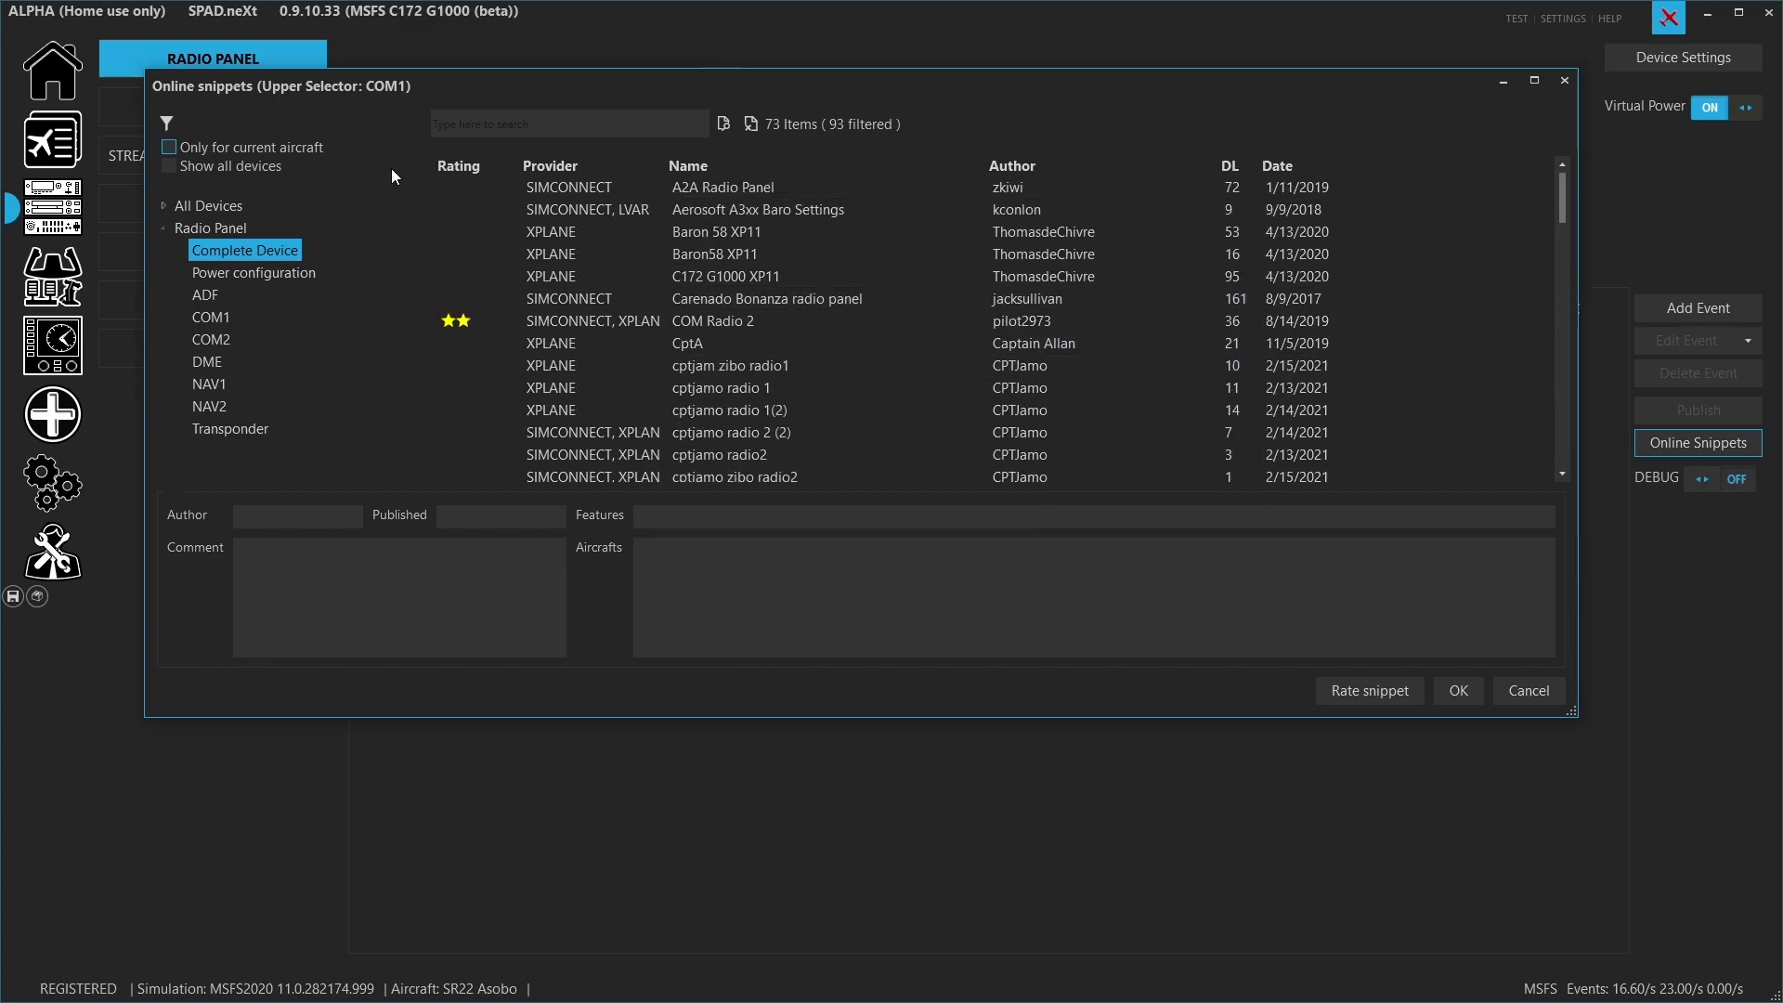
pyautogui.click(225, 147)
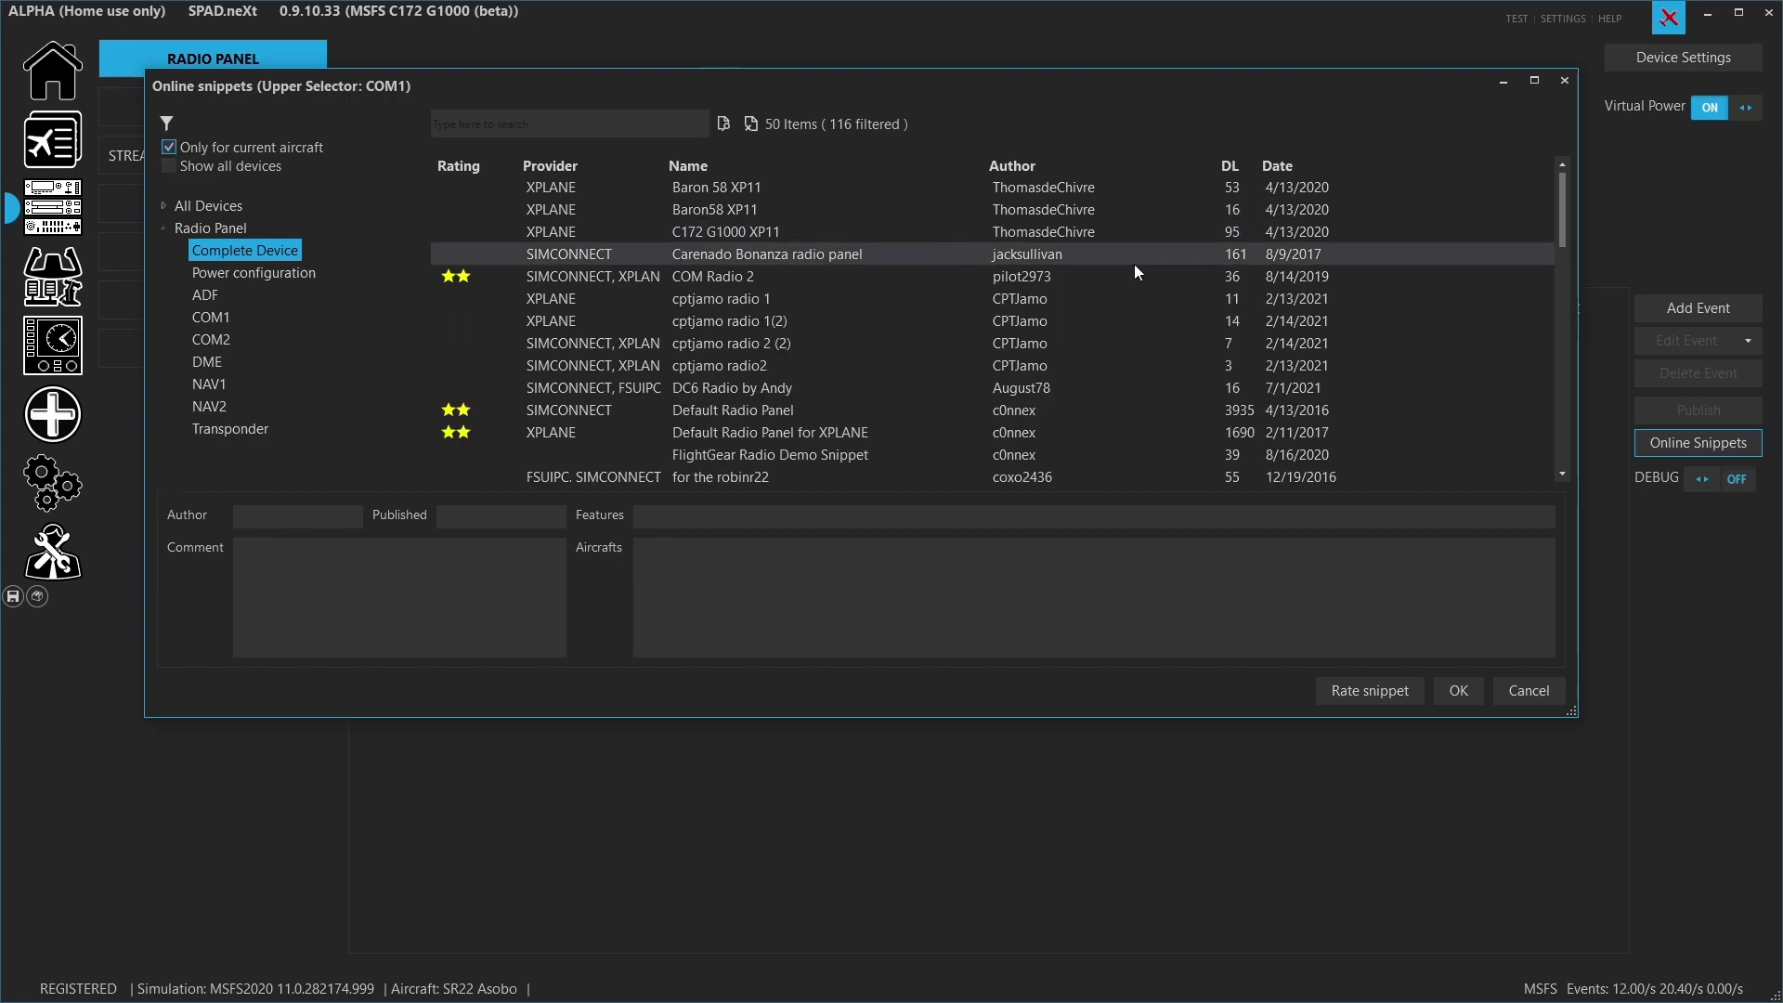
pyautogui.scroll(-3, 1082, 343)
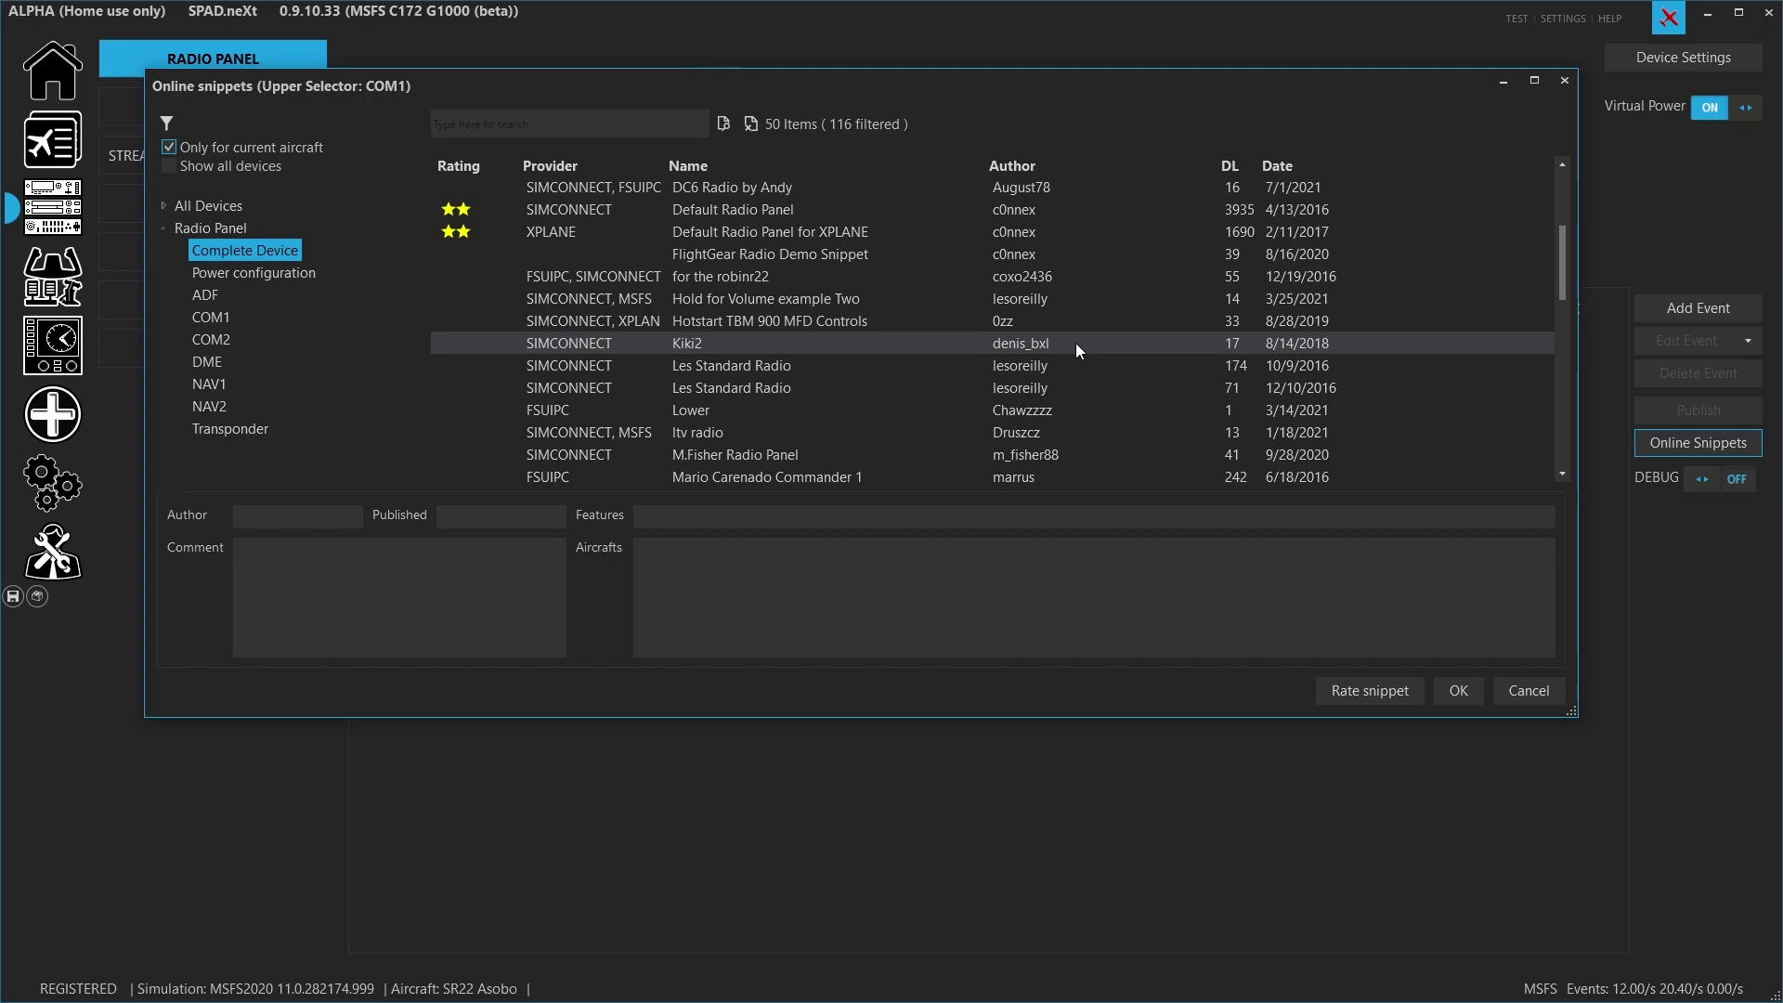
# Filter the snippets by the author's name and load MSFS G1000 RADIO PANEL 2021.
pyautogui.click(620, 132)
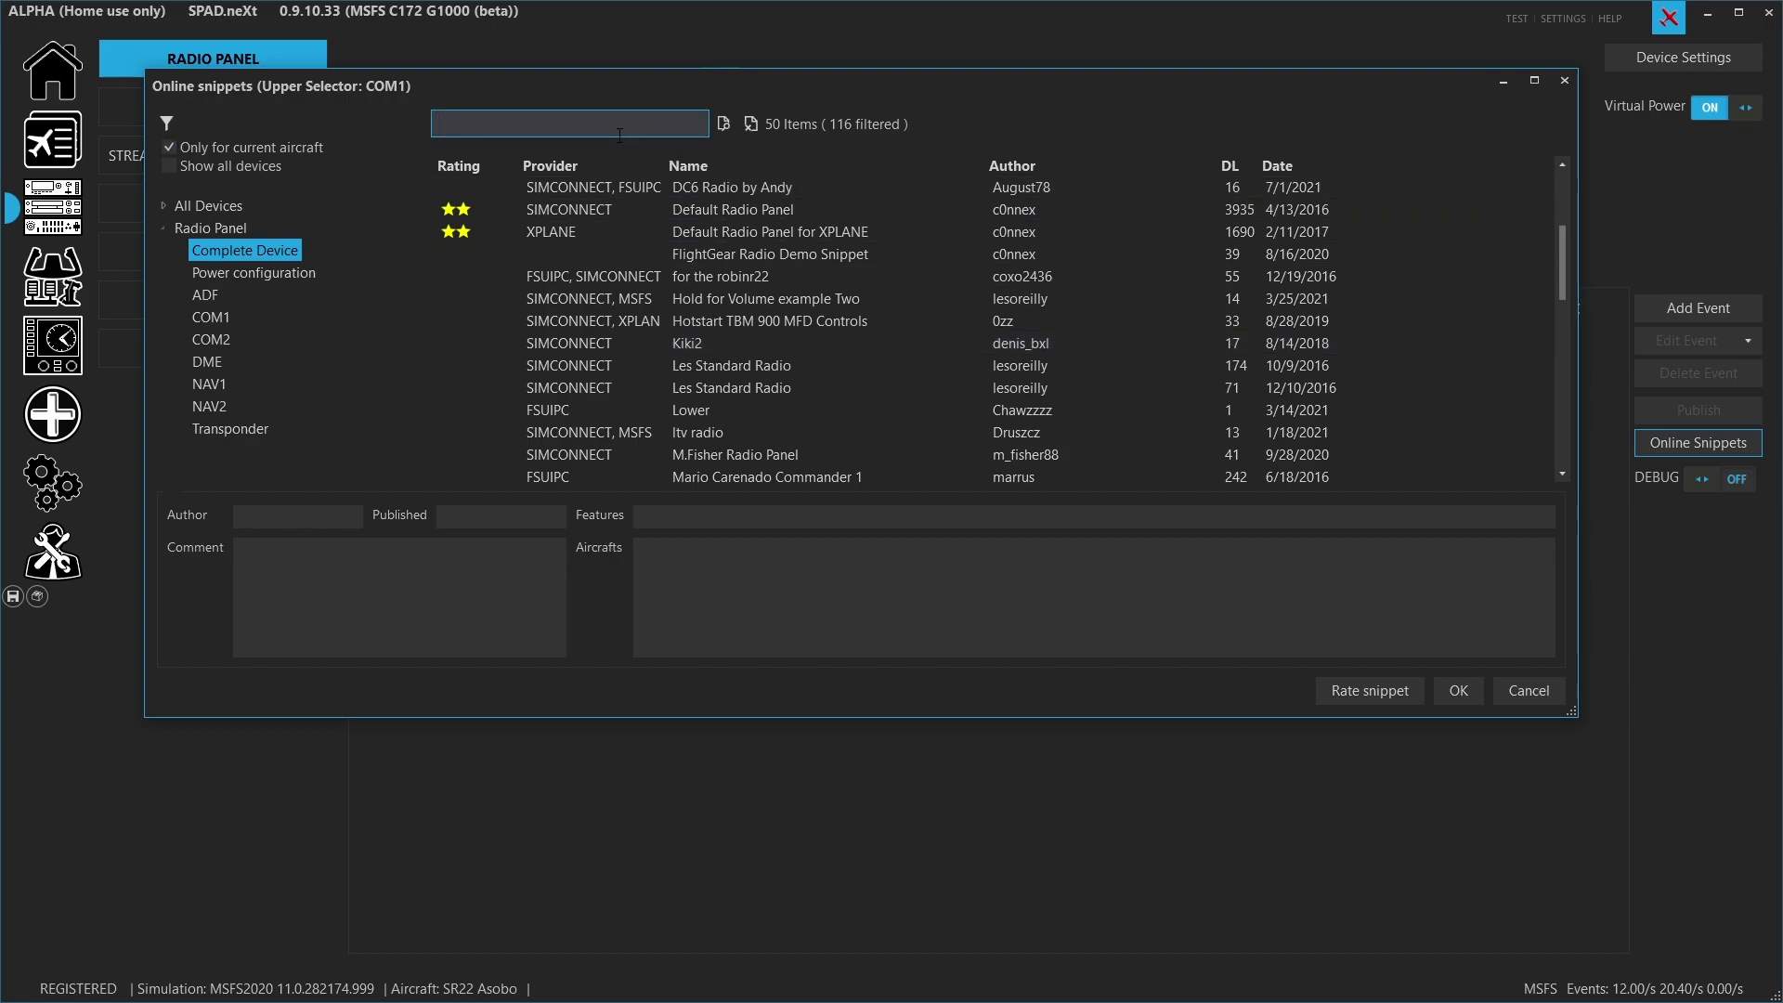
pyautogui.scroll(3, 947, 414)
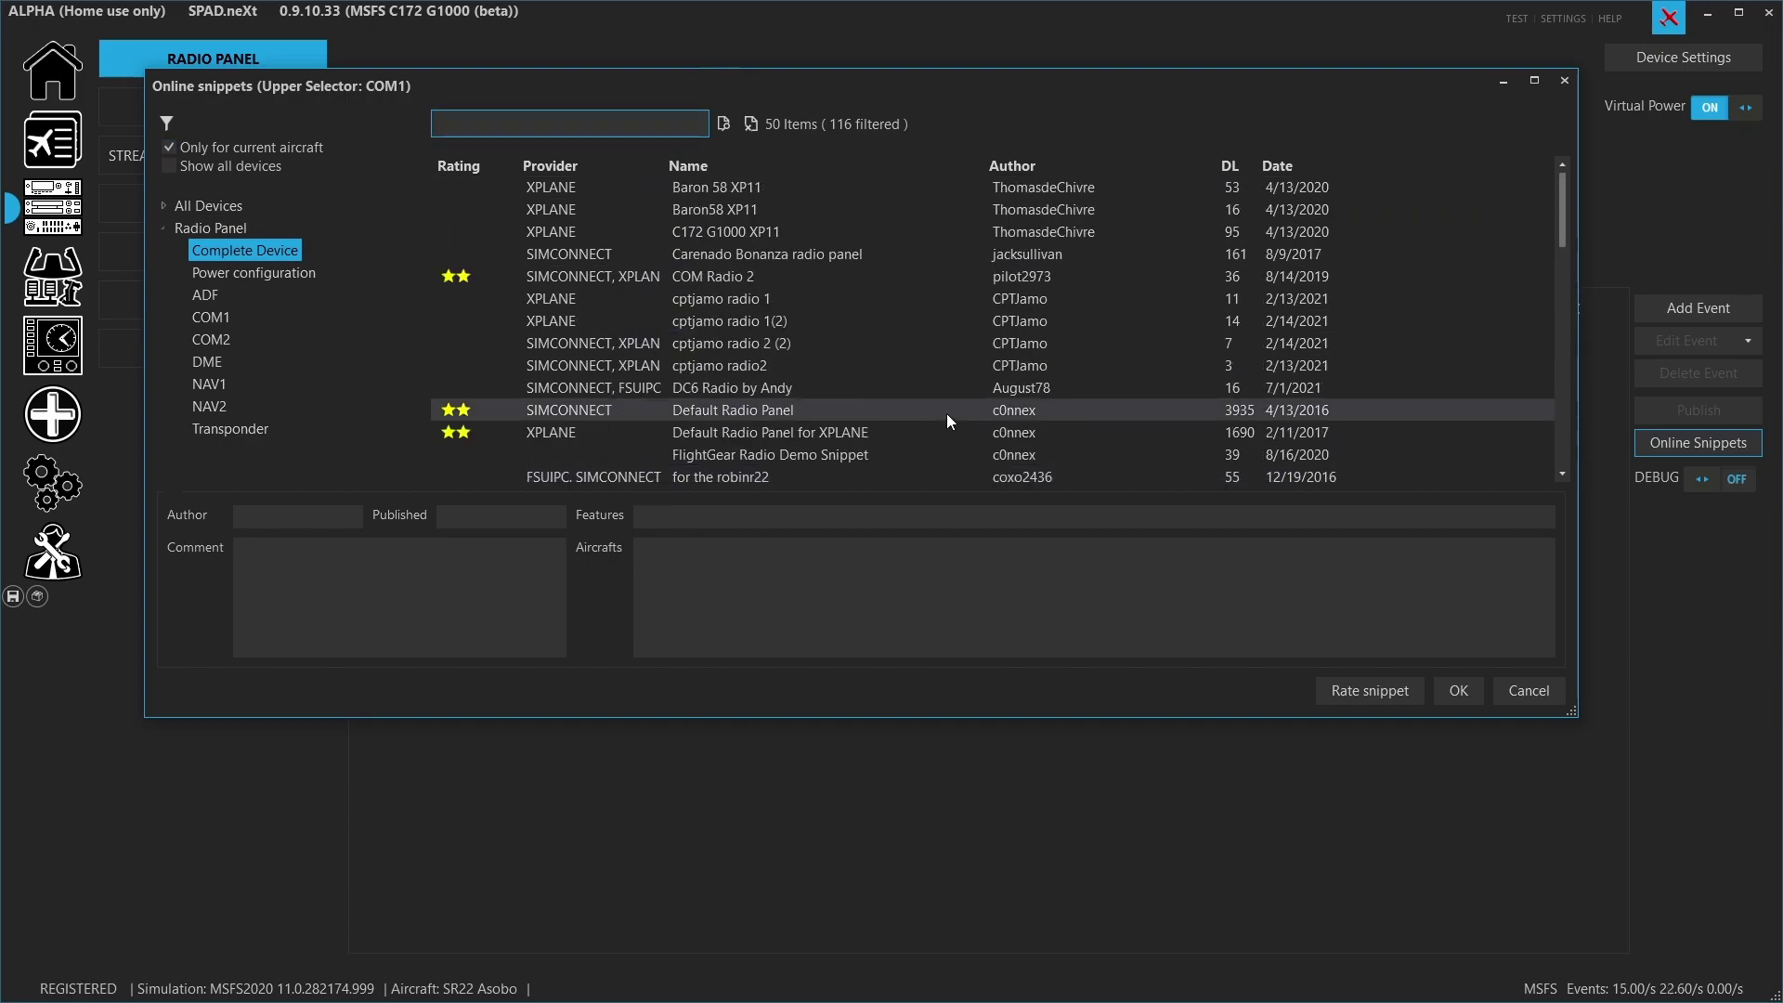
pyautogui.scroll(-3, 945, 414)
pyautogui.write('les')
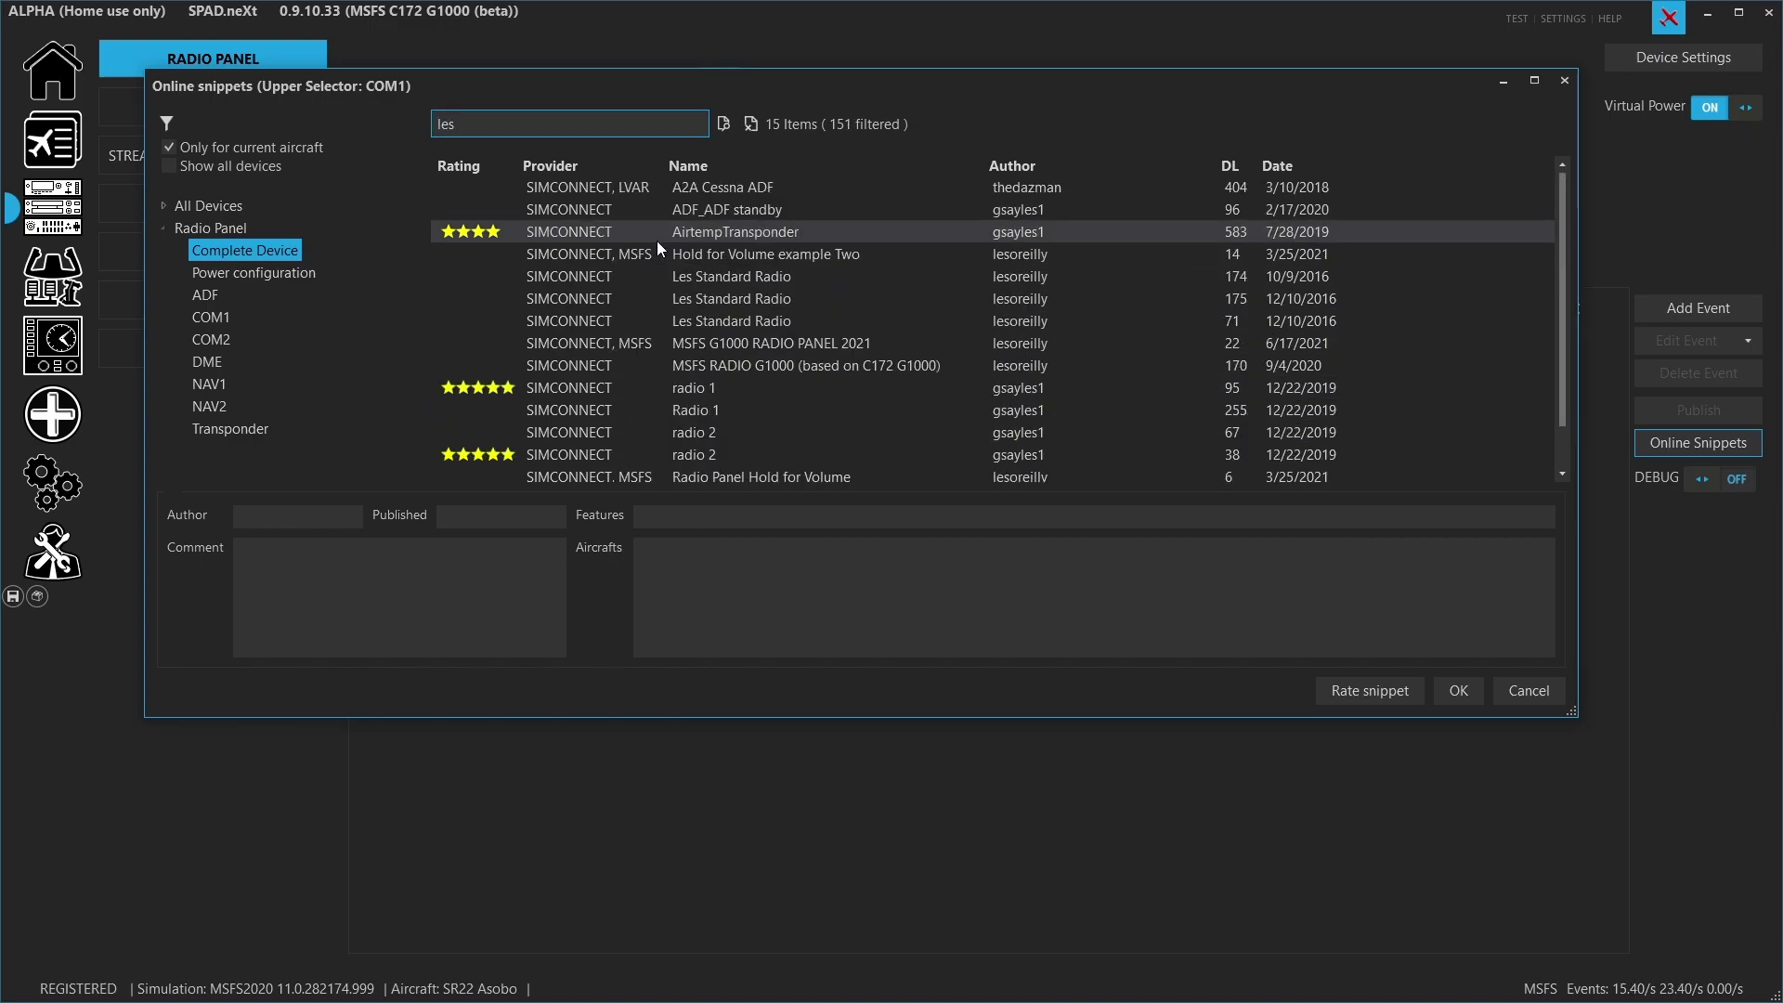
pyautogui.write('orei')
pyautogui.click(860, 275)
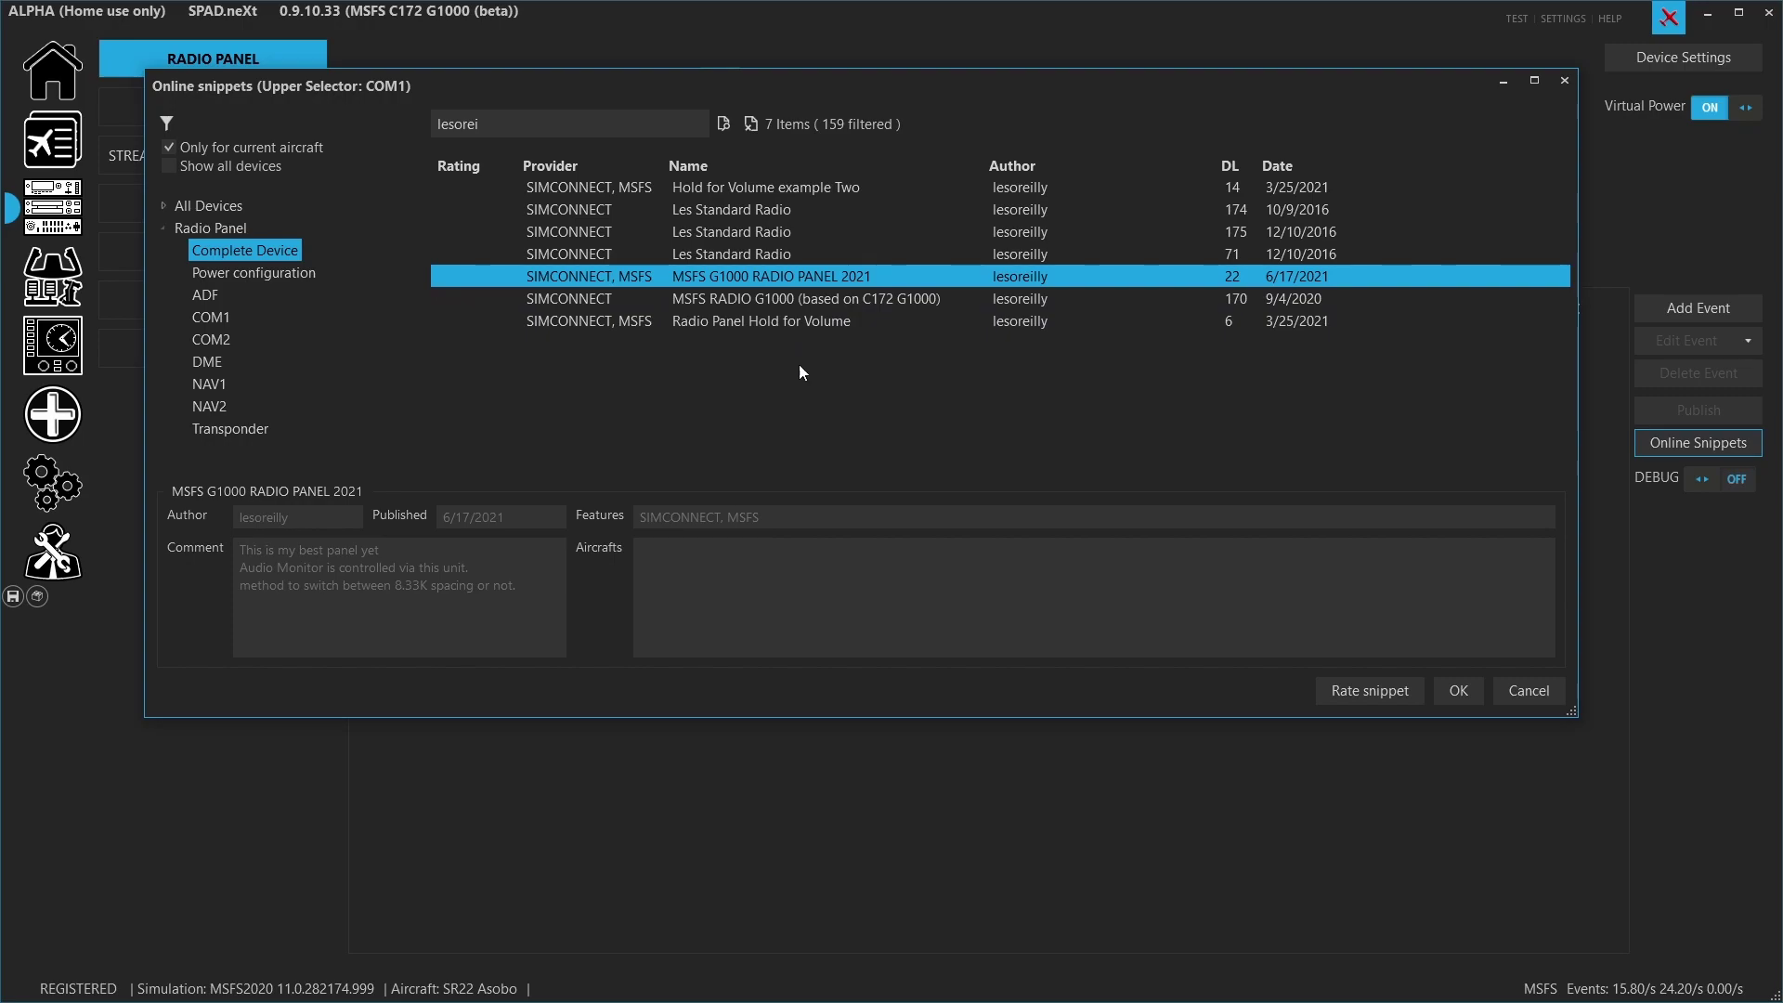
pyautogui.click(1459, 691)
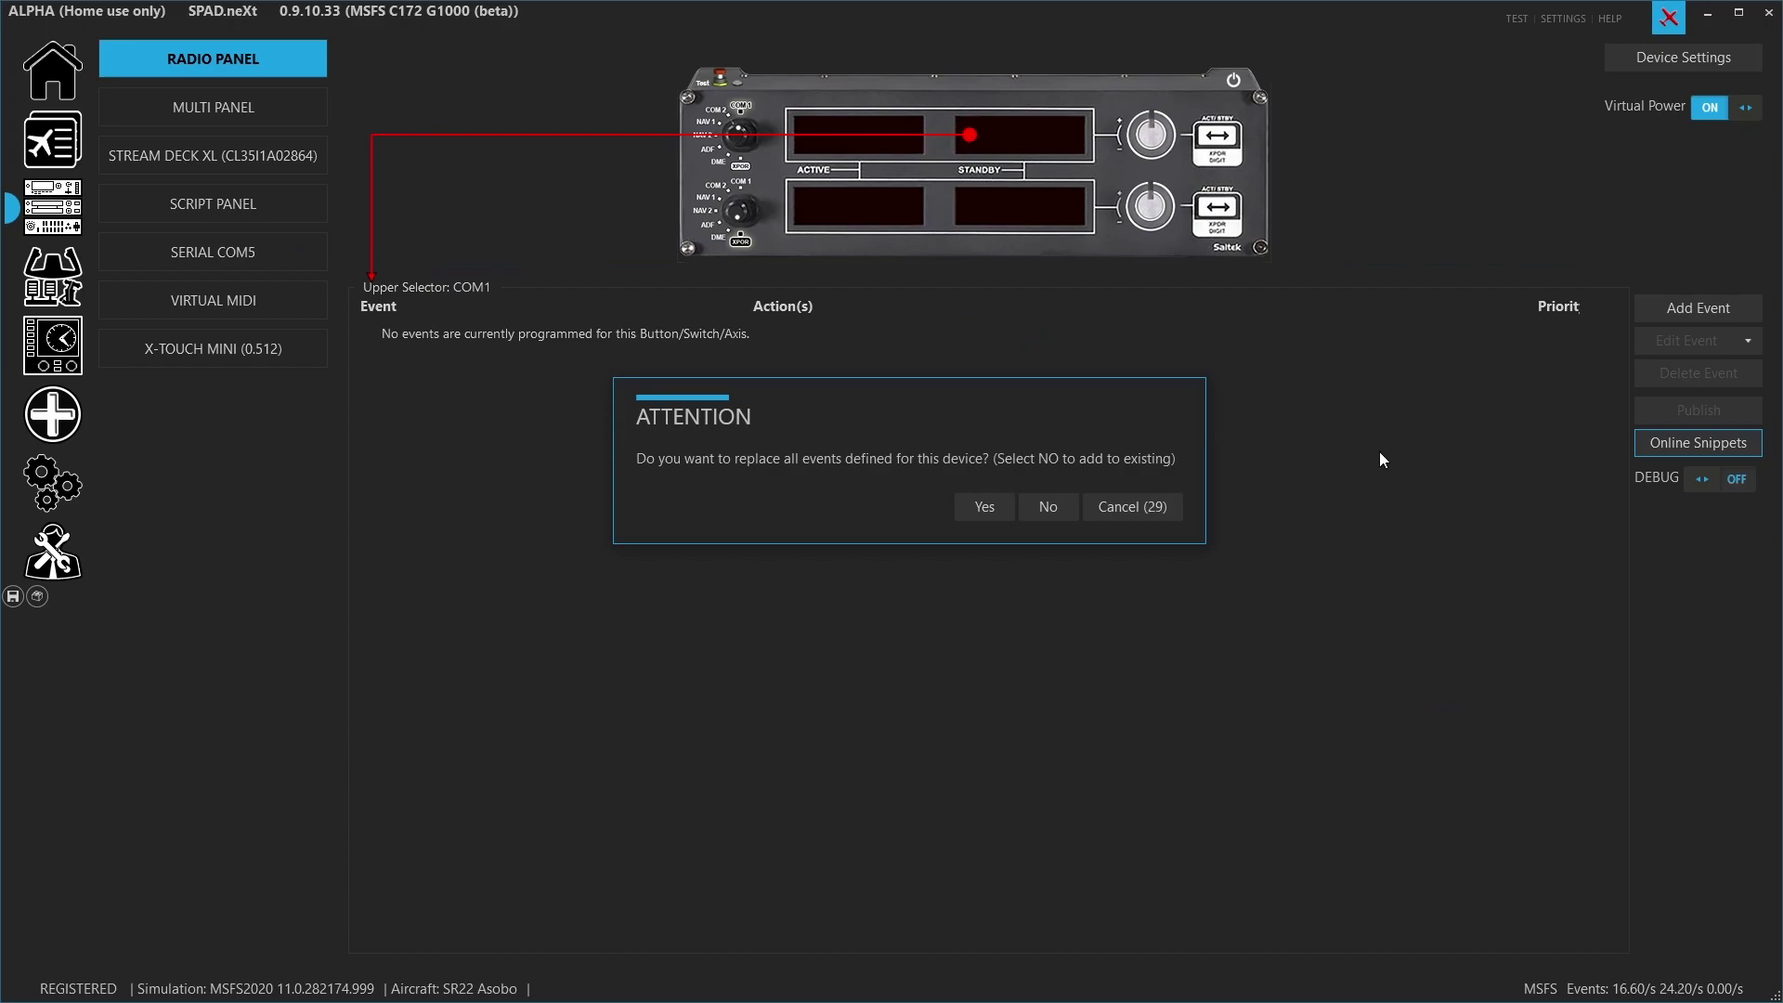
# Replace all the panel's existing events with the G1000 snippet and select the upper COM1 display.
pyautogui.click(986, 507)
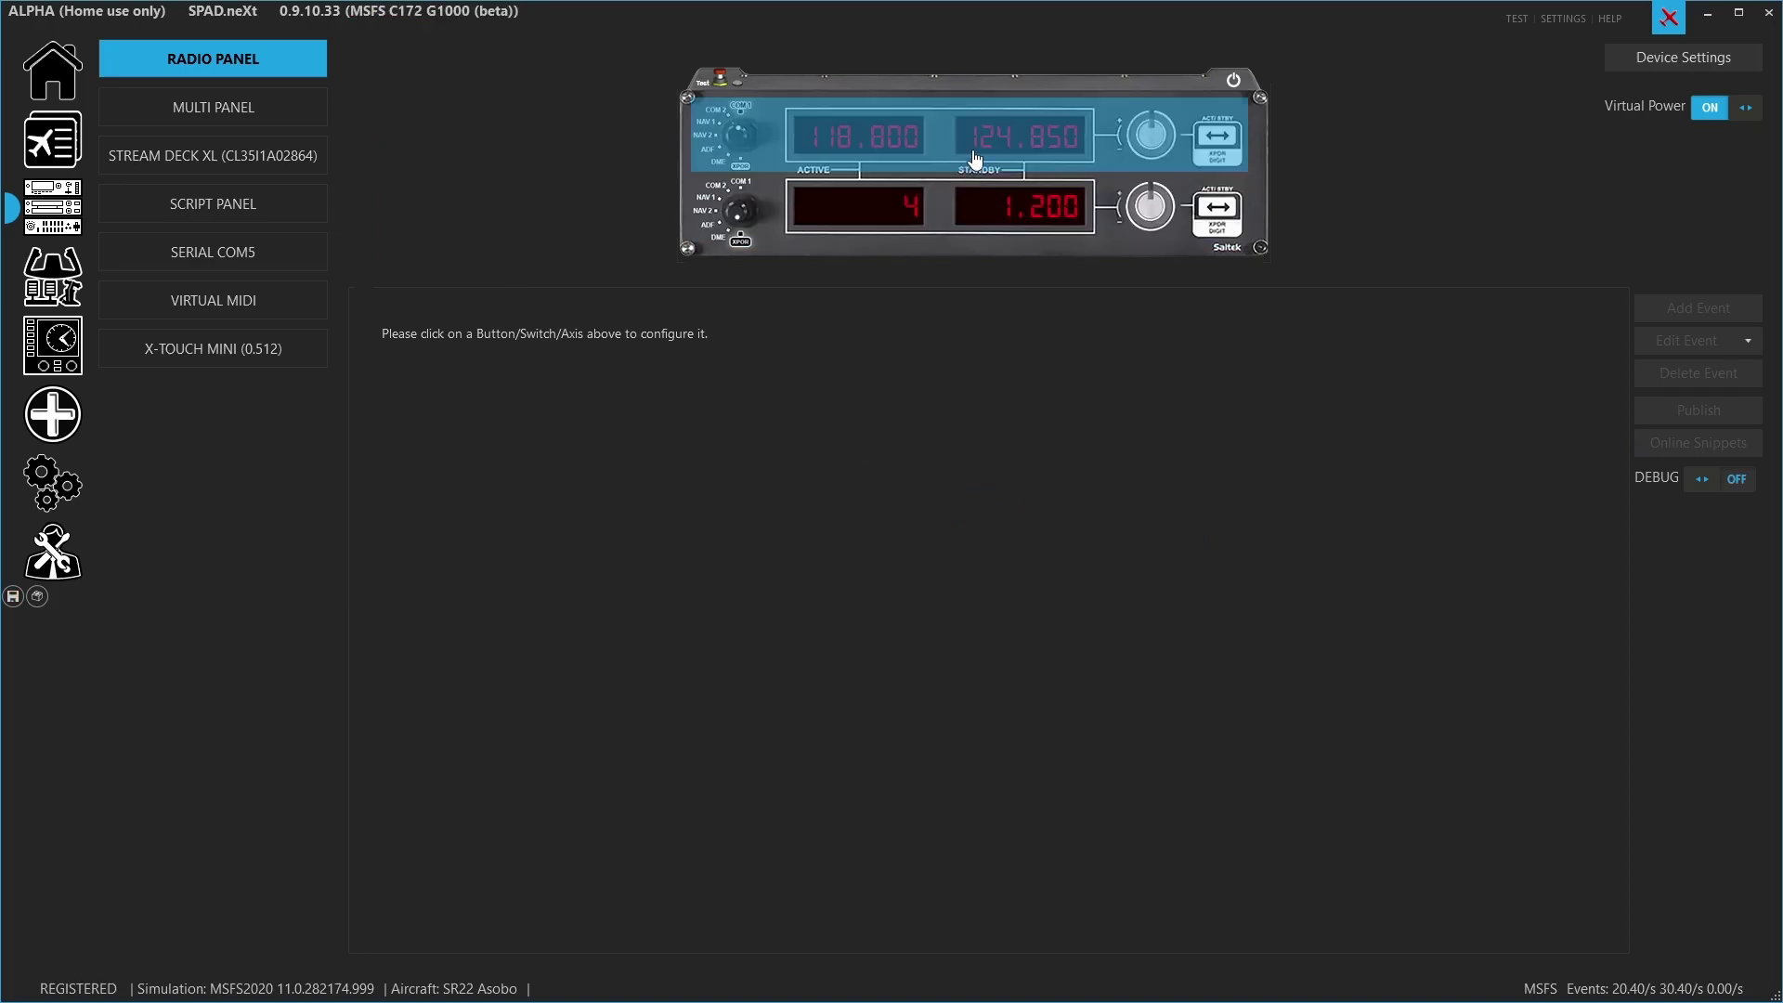
pyautogui.click(975, 160)
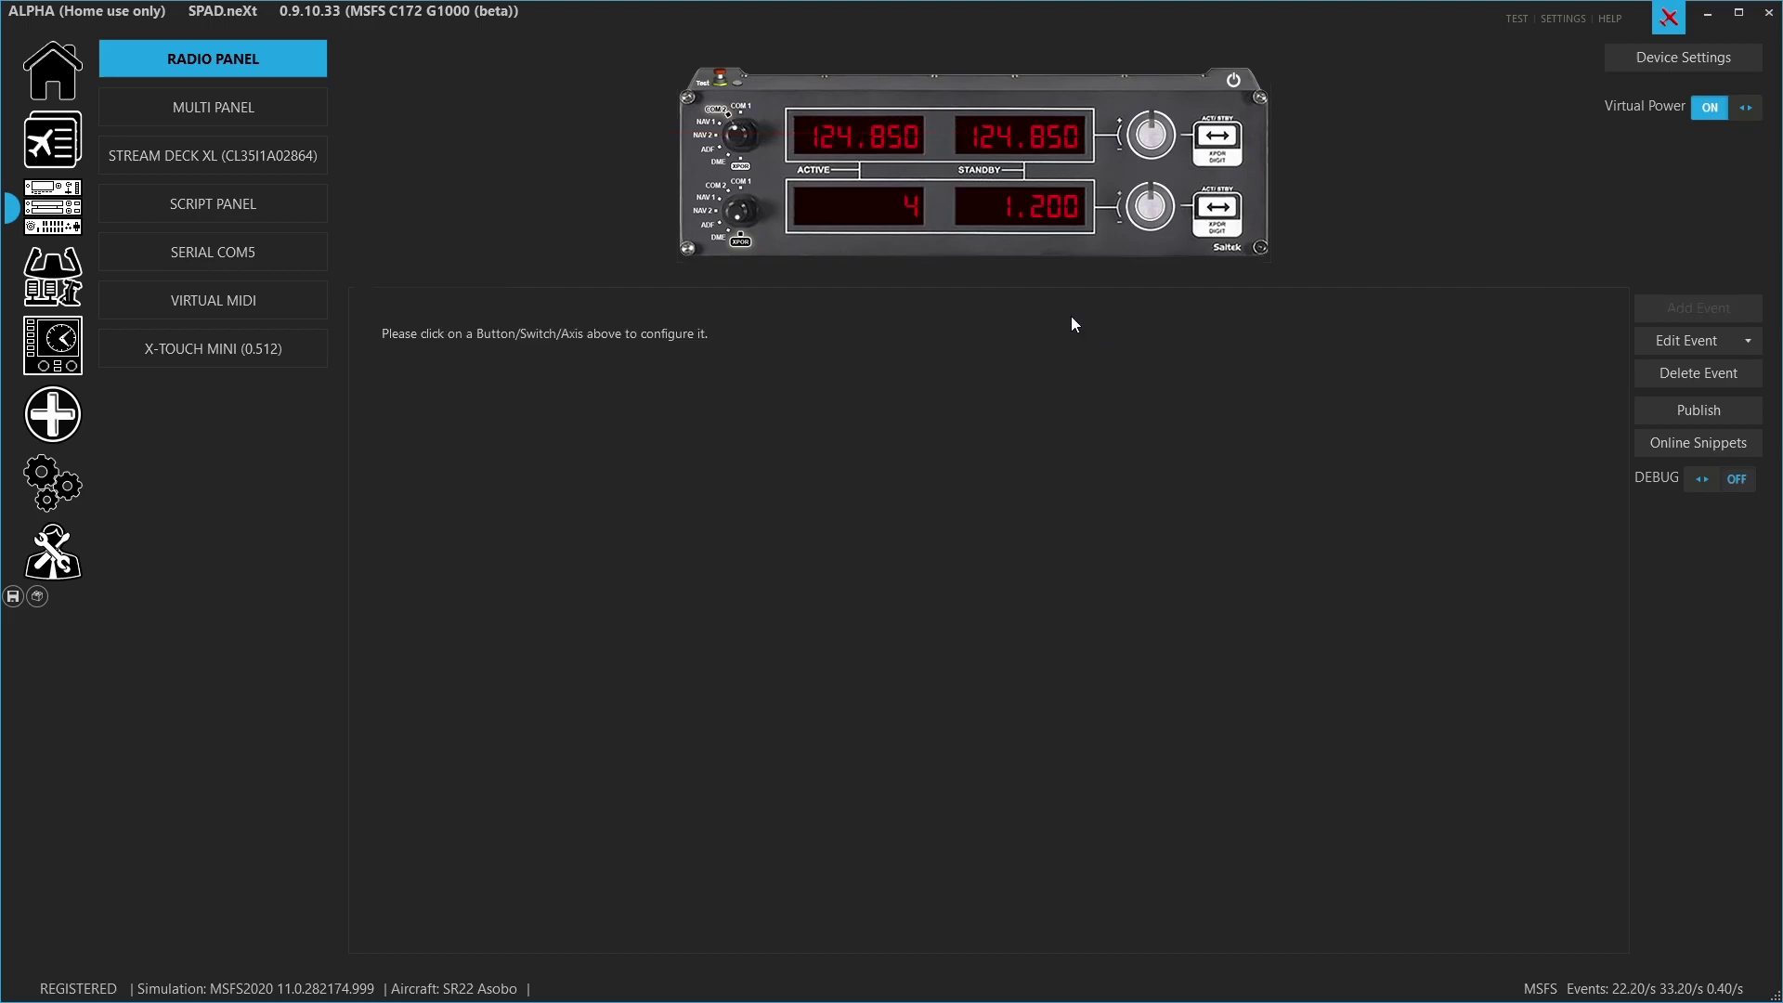
# Show the Upper Selector: COM2 events: frequency, volume, spacing, transmit and swap actions.
pyautogui.click(951, 142)
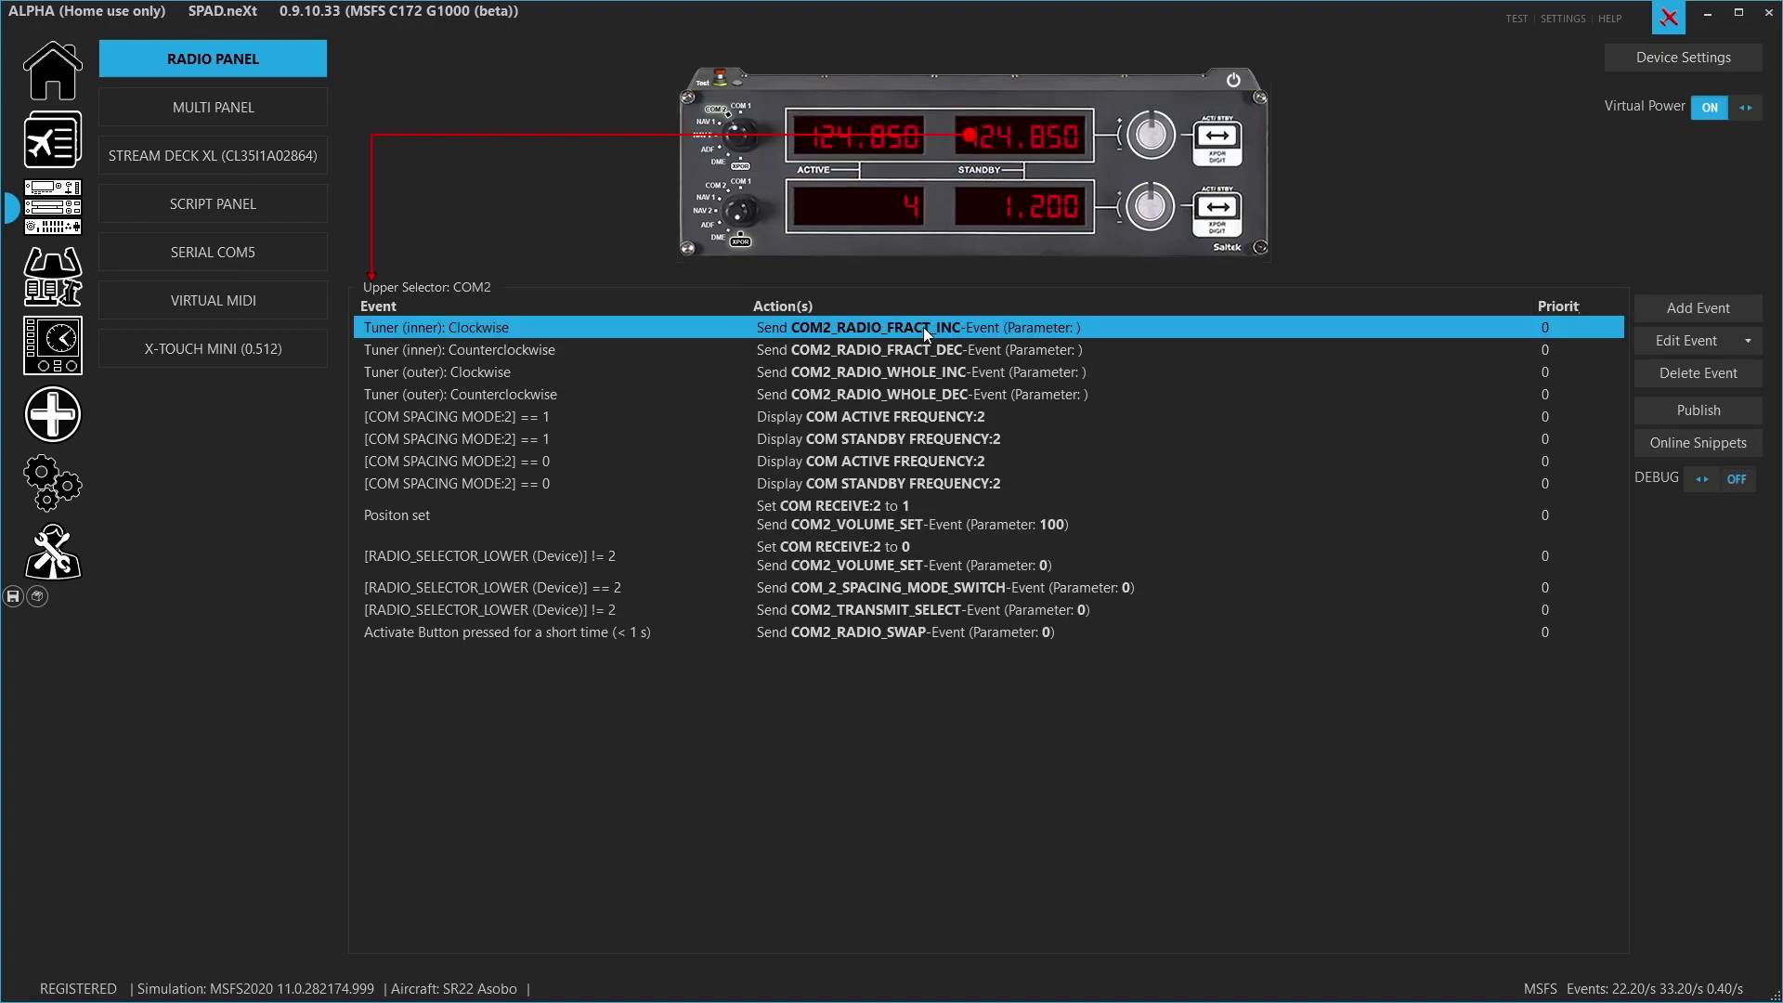